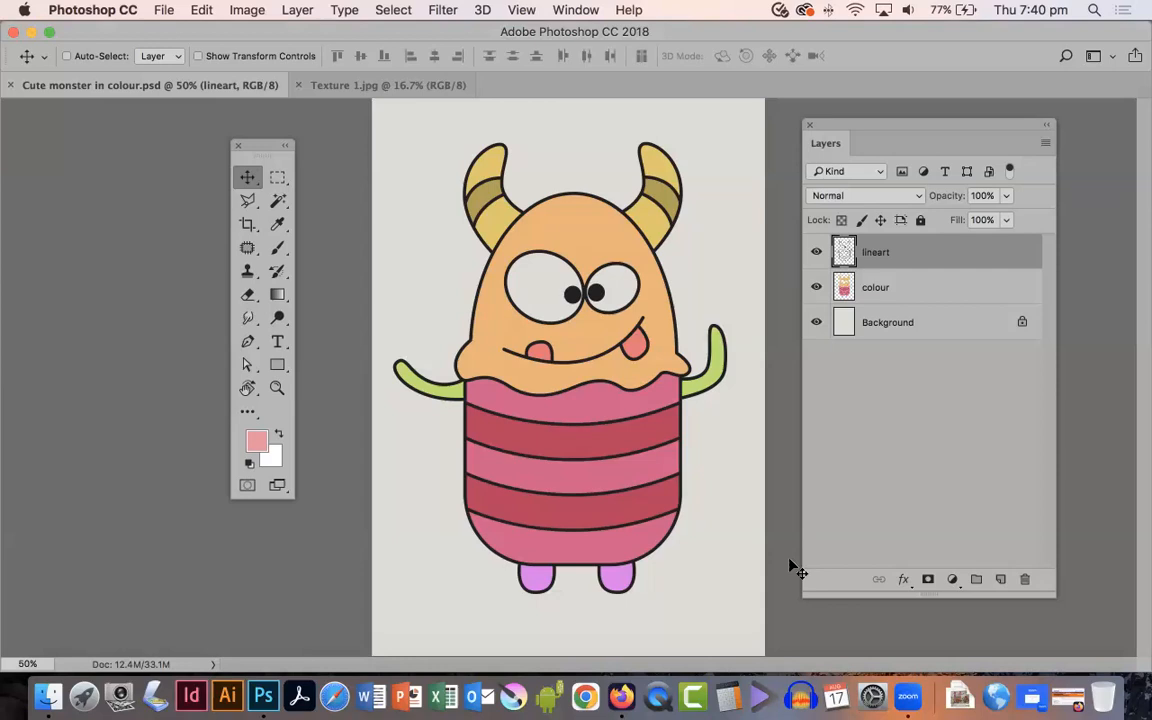
key("F11")
key("F11")
key("F12")
key("F12")
key("F12")
key("F12")
key("F12")
Toggle the visibility of the lineart and colour layers to examine what each one contributes to the monster.
left_click(816, 252)
left_click(816, 252)
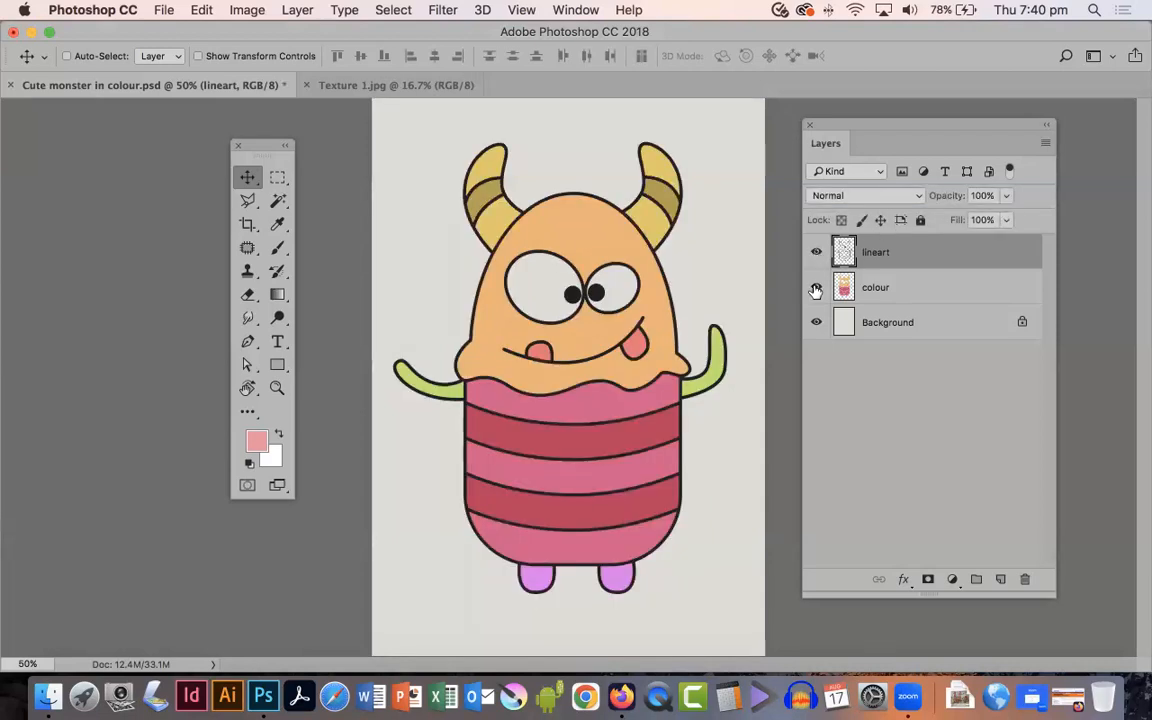
left_click(816, 288)
left_click(816, 288)
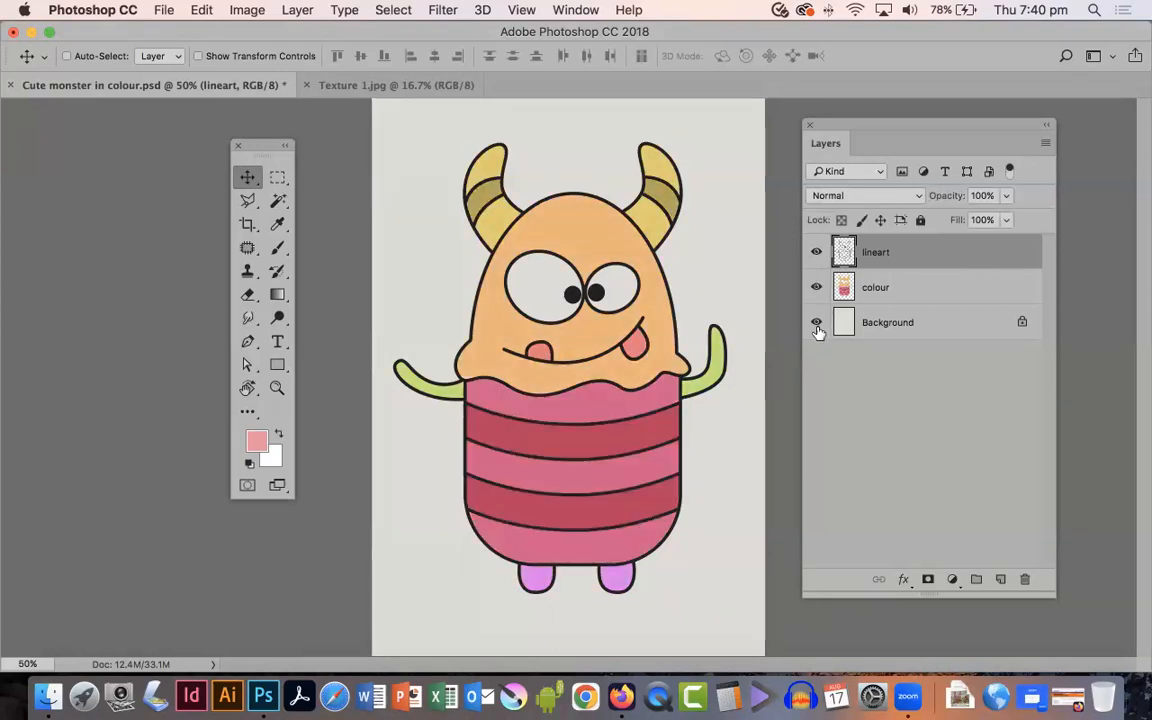
left_click(817, 253)
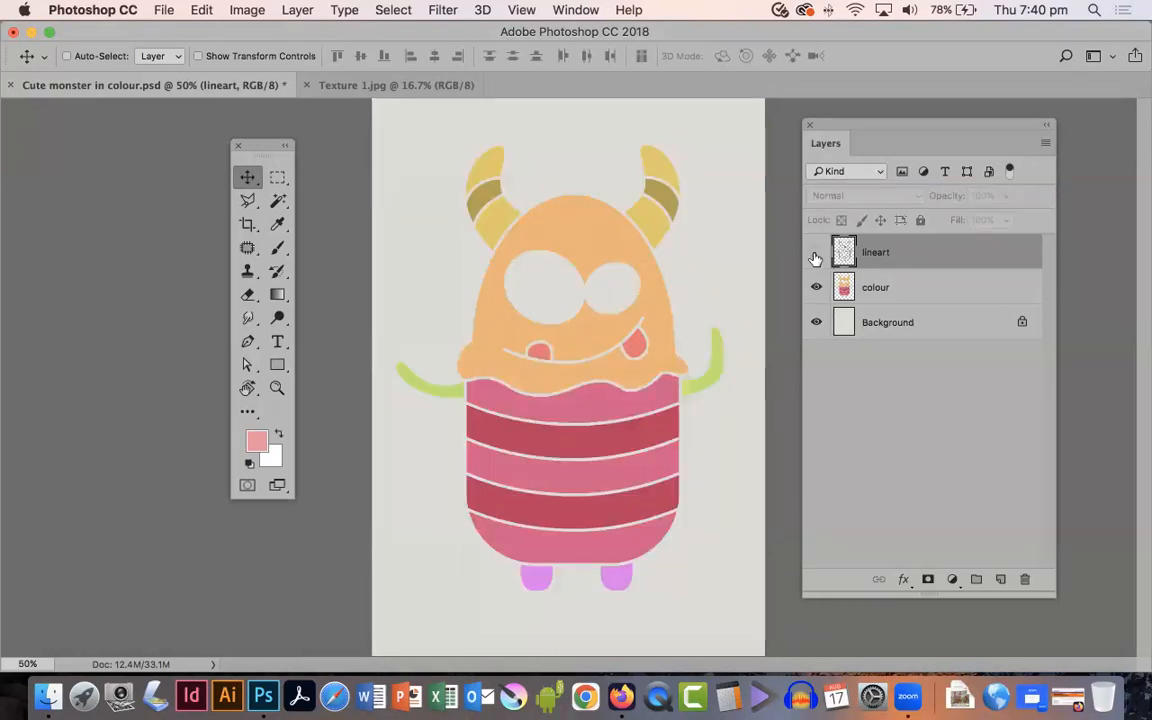
left_click(816, 252)
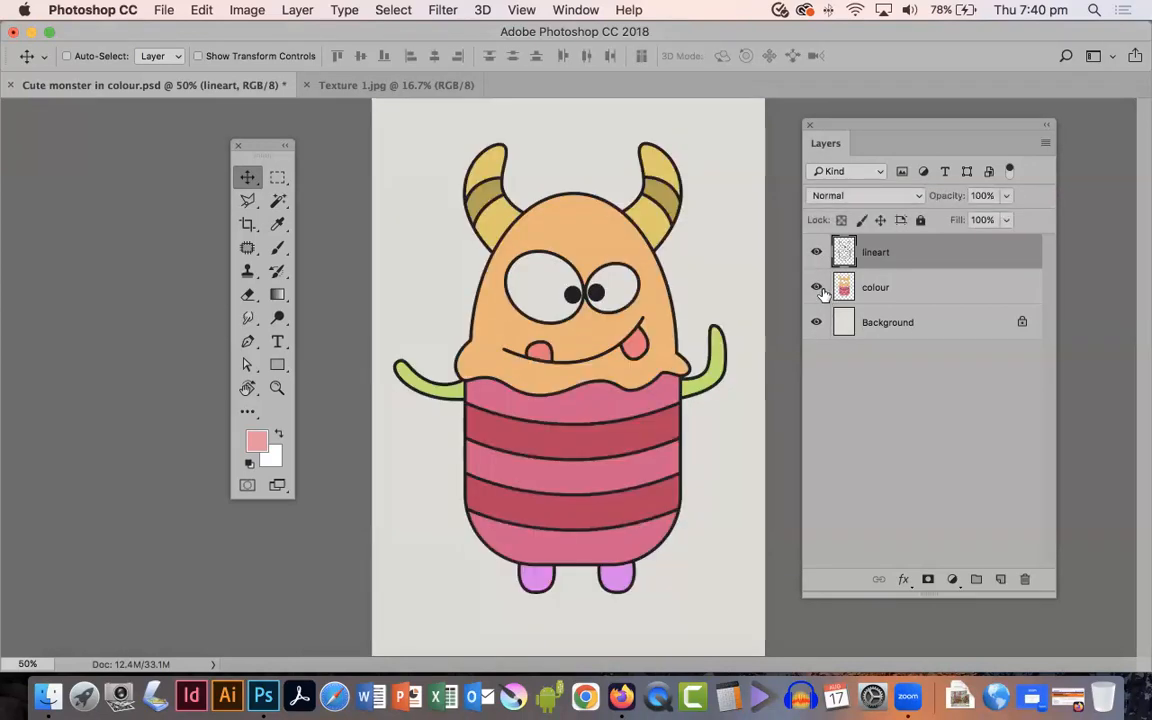
Make the colour layer active in the monster document, and copy the entire Texture 1.jpg image.
left_click(876, 288)
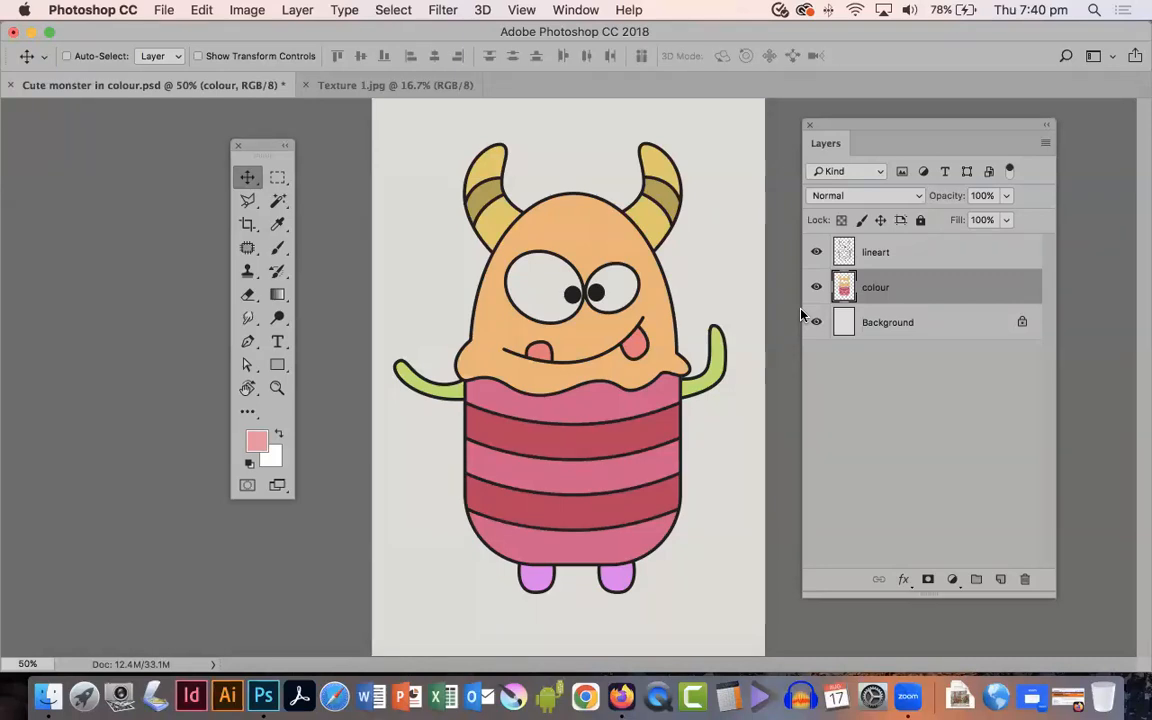
left_click(348, 86)
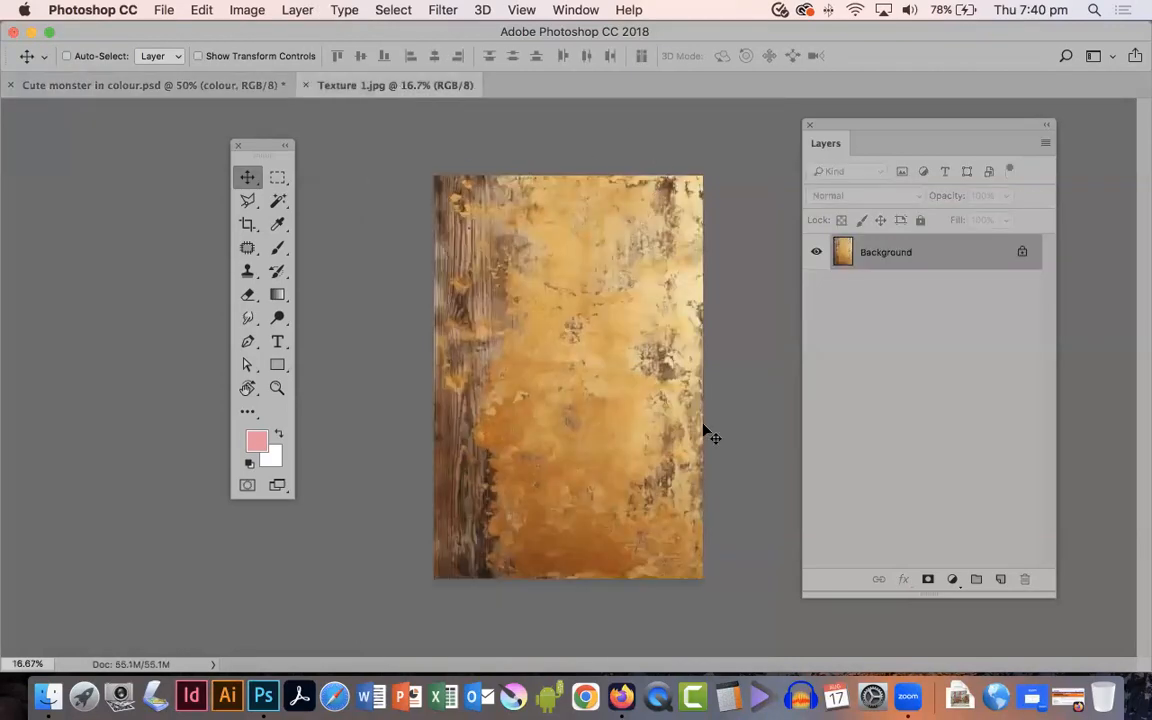
left_click(146, 88)
left_click(390, 86)
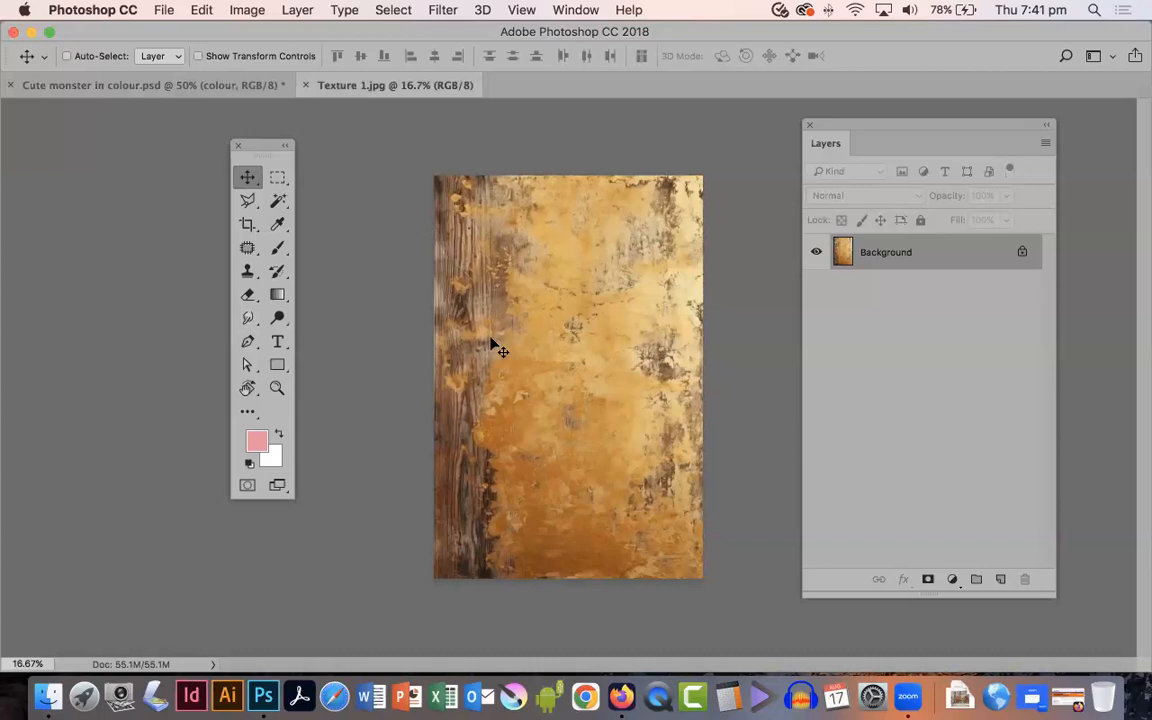
left_click(385, 10)
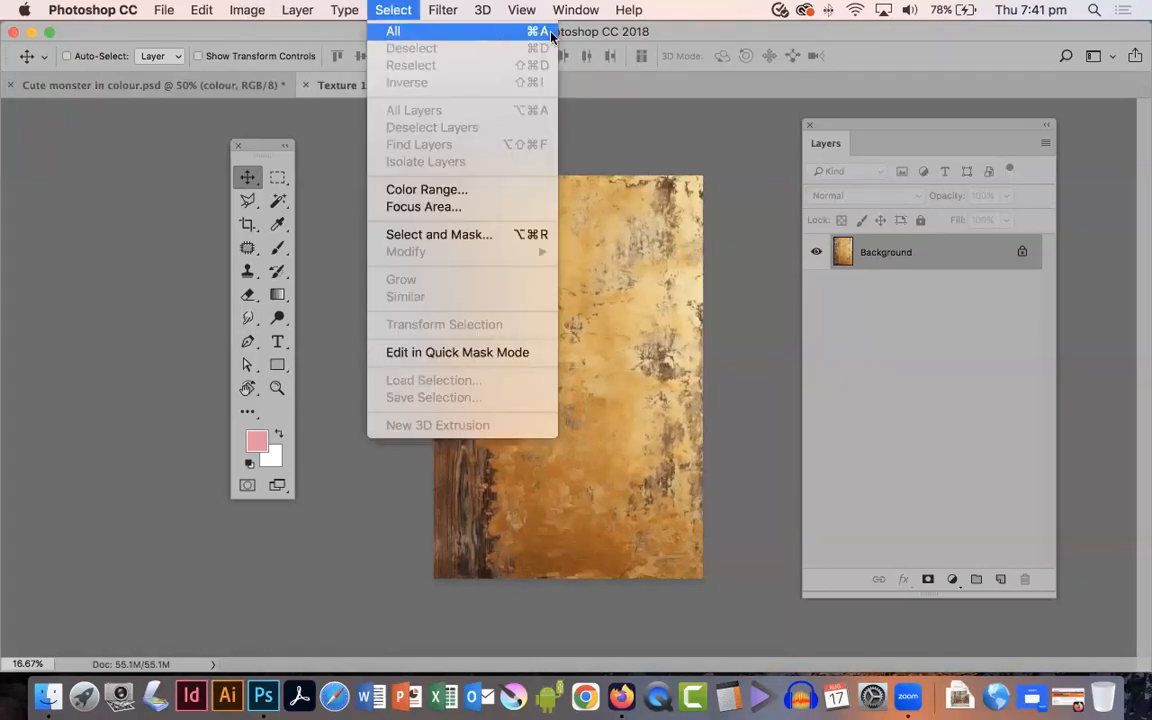
left_click(530, 33)
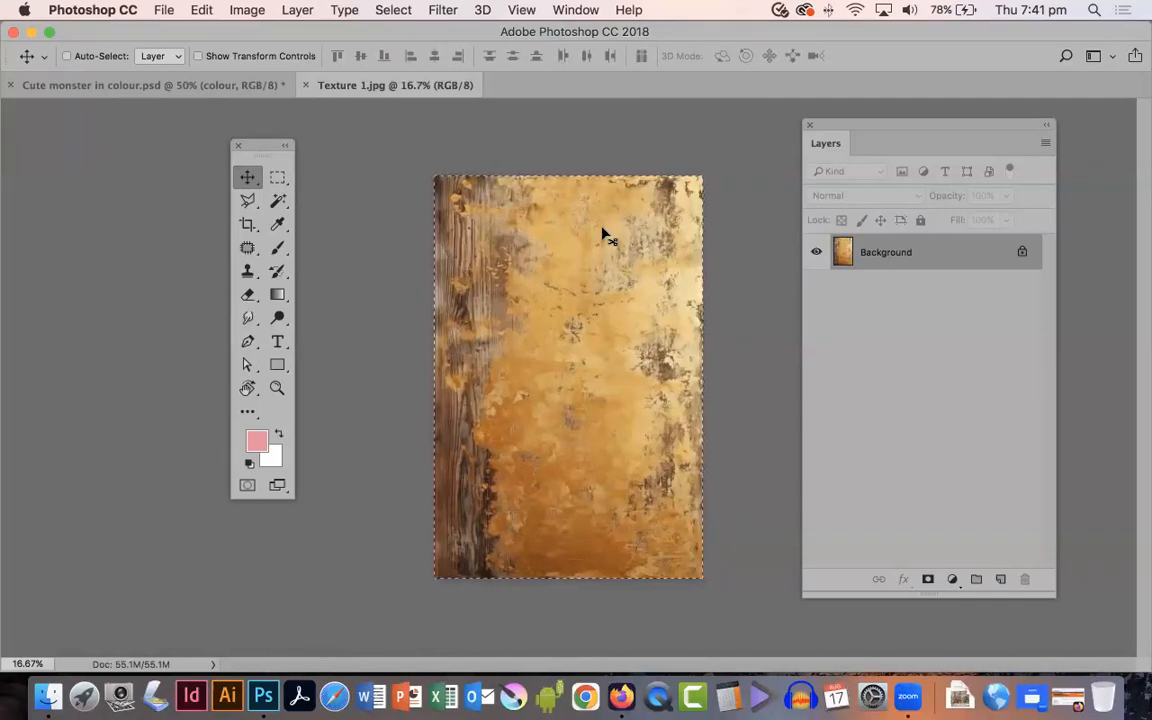
key("super+c")
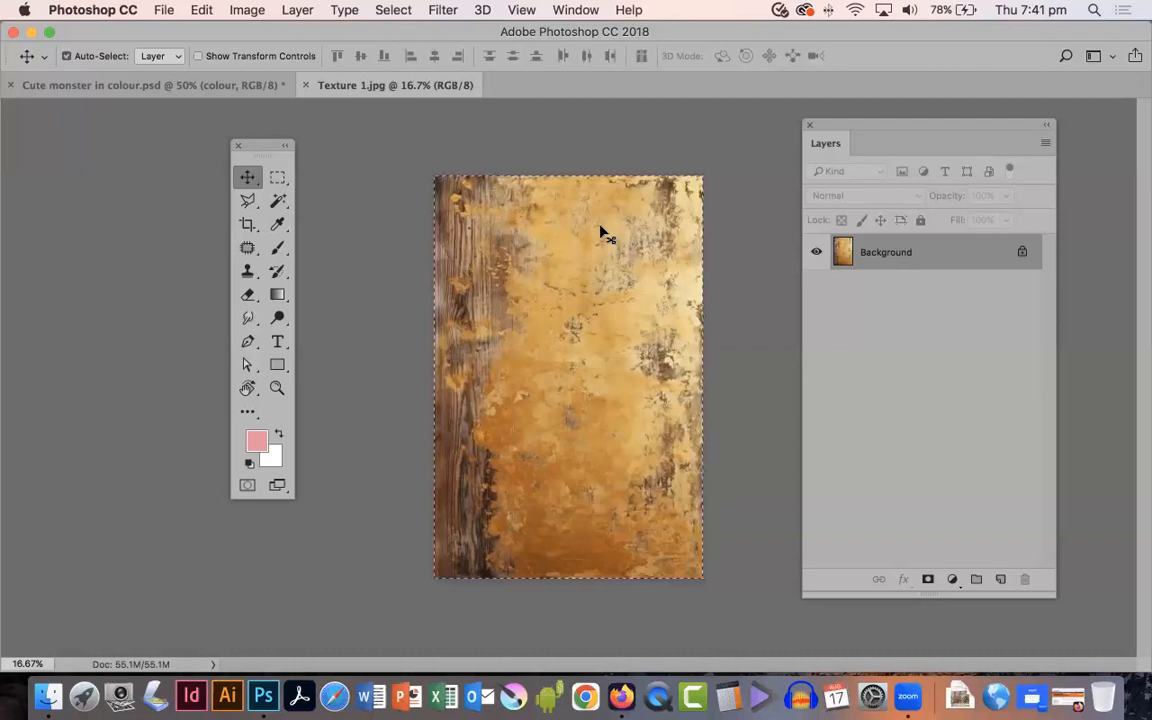
left_click(200, 10)
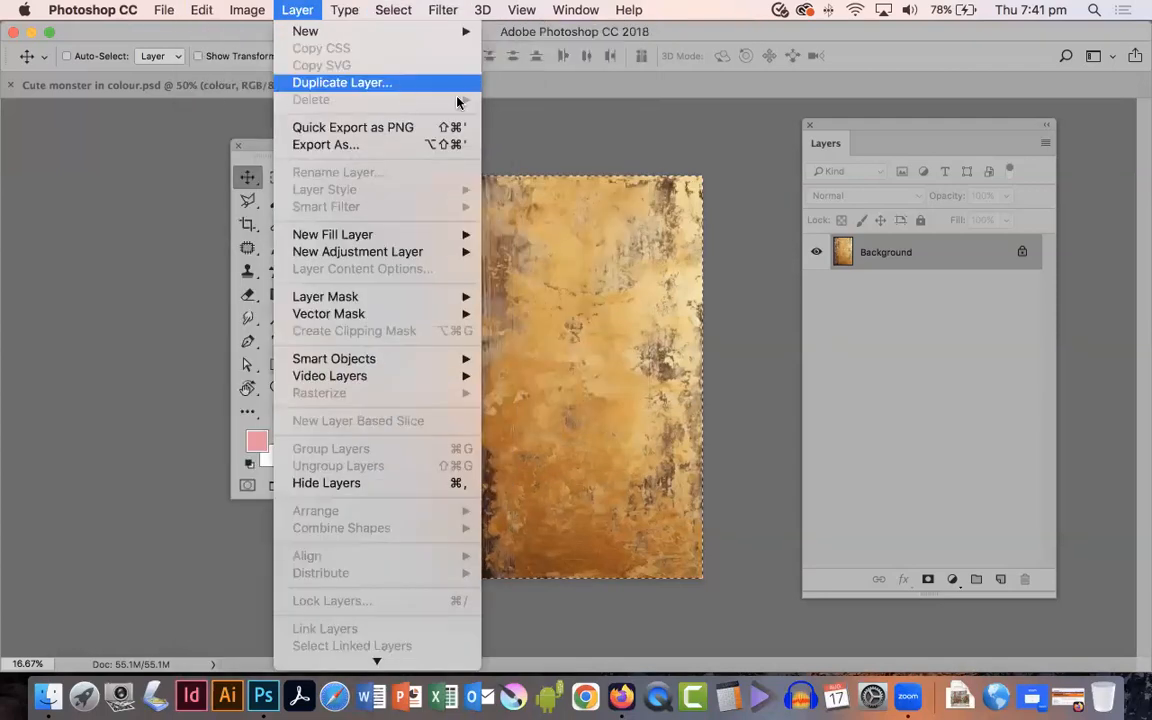
left_click(558, 94)
Paste the copied texture into the Cute monster document as a new layer between colour and lineart.
left_click(166, 88)
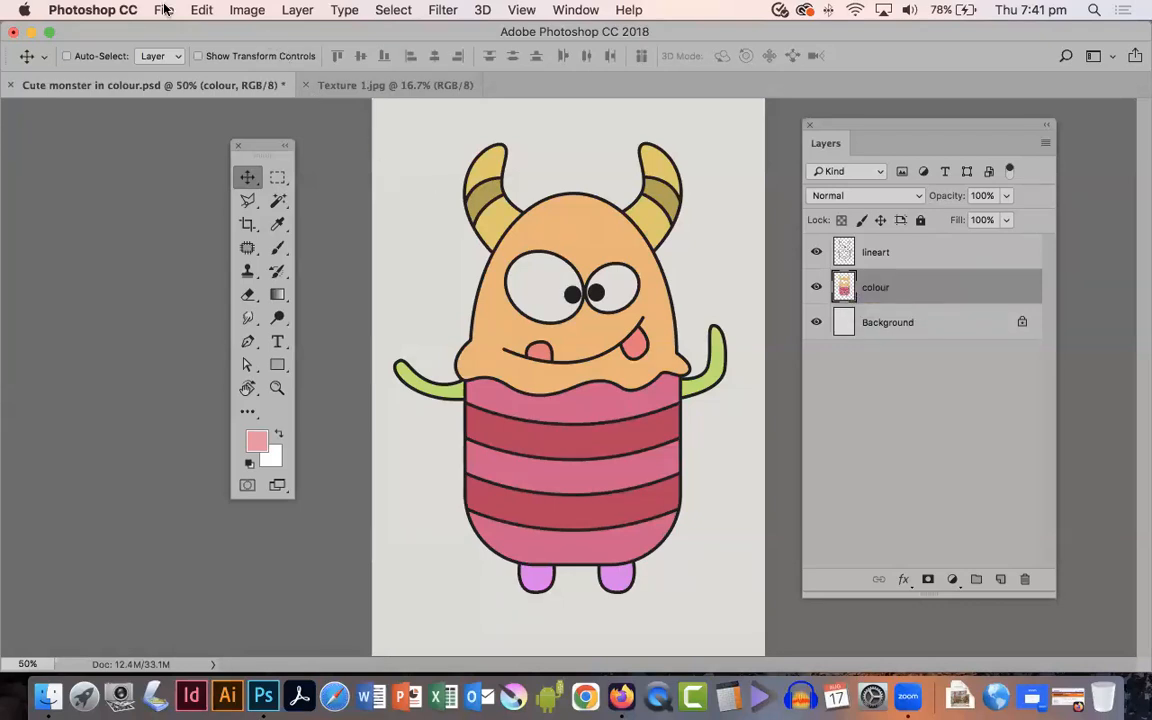
left_click(199, 10)
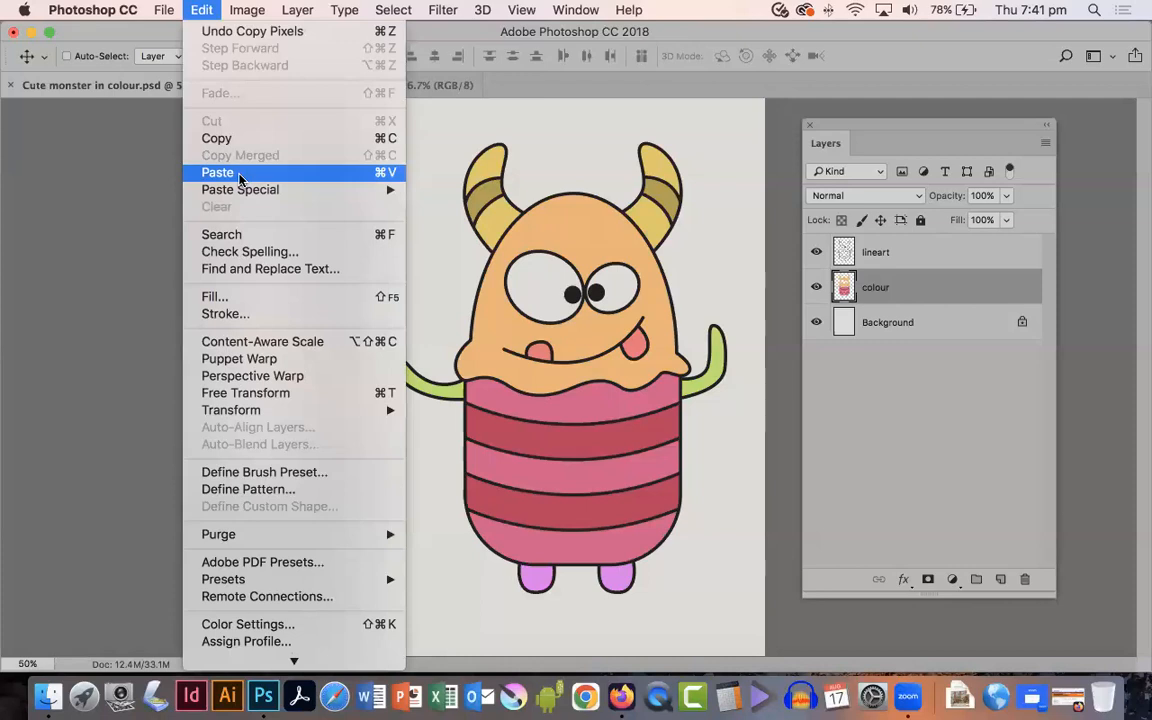
left_click(239, 174)
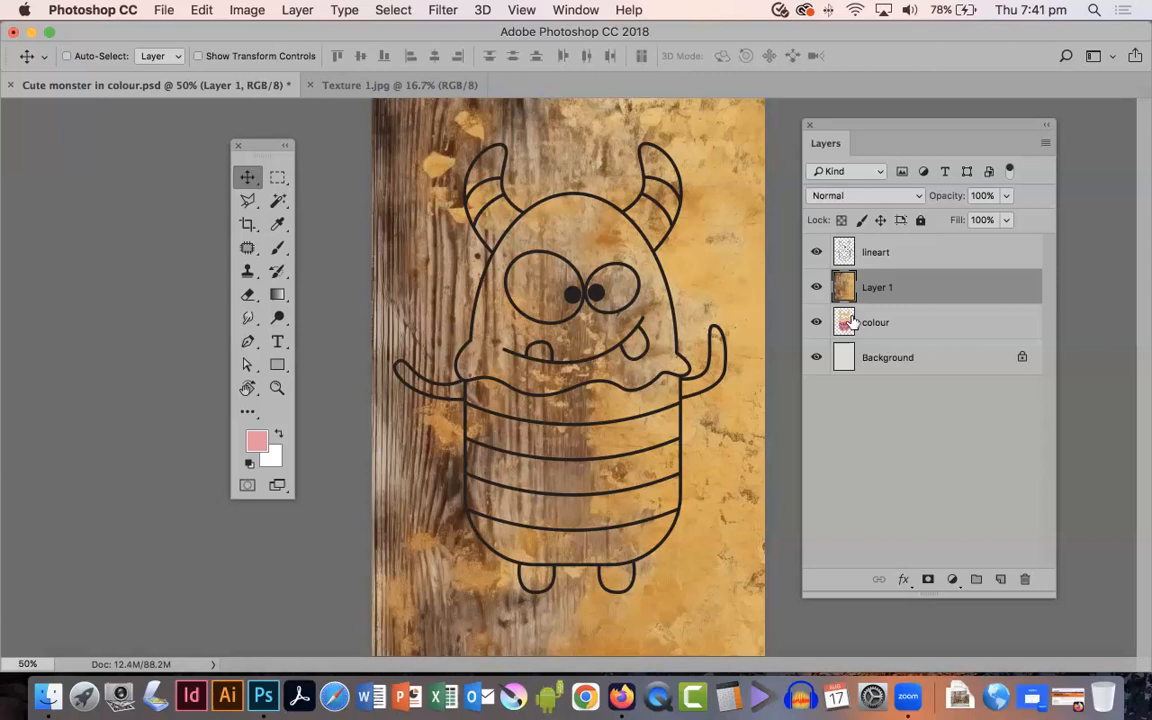
Clip the texture layer to the colour layer and set its opacity to 45%.
left_click(816, 287)
left_click(816, 287)
left_click(816, 253)
left_click(816, 253)
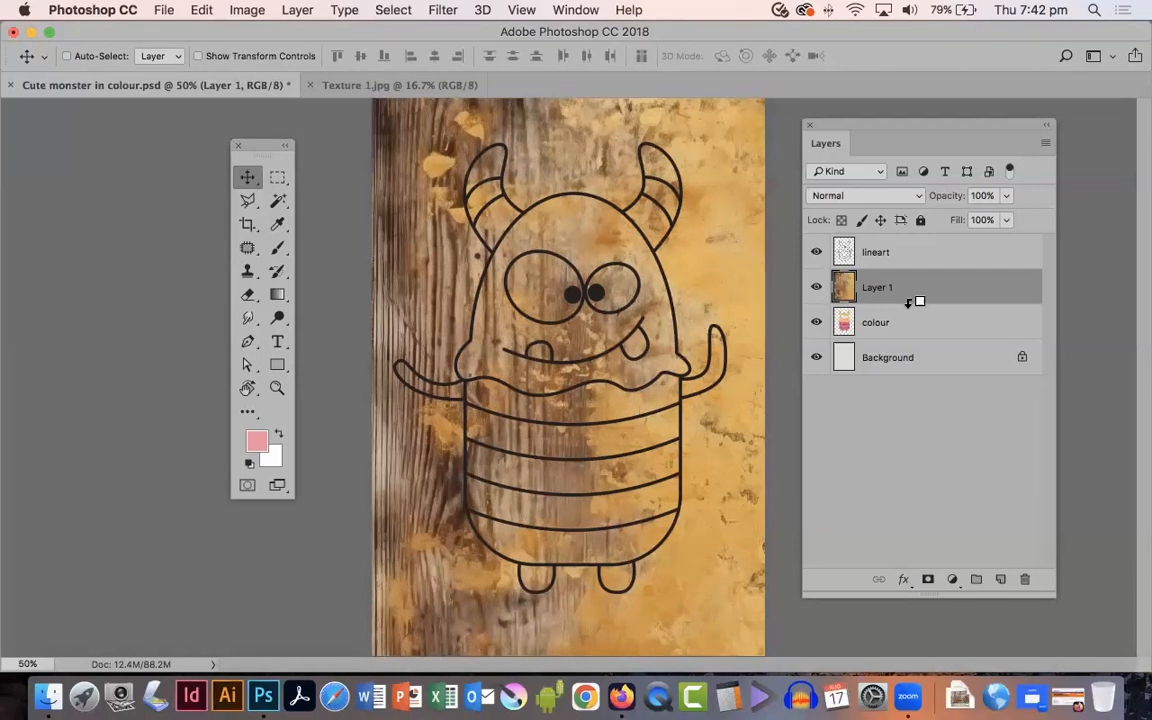
left_click(910, 302, "alt")
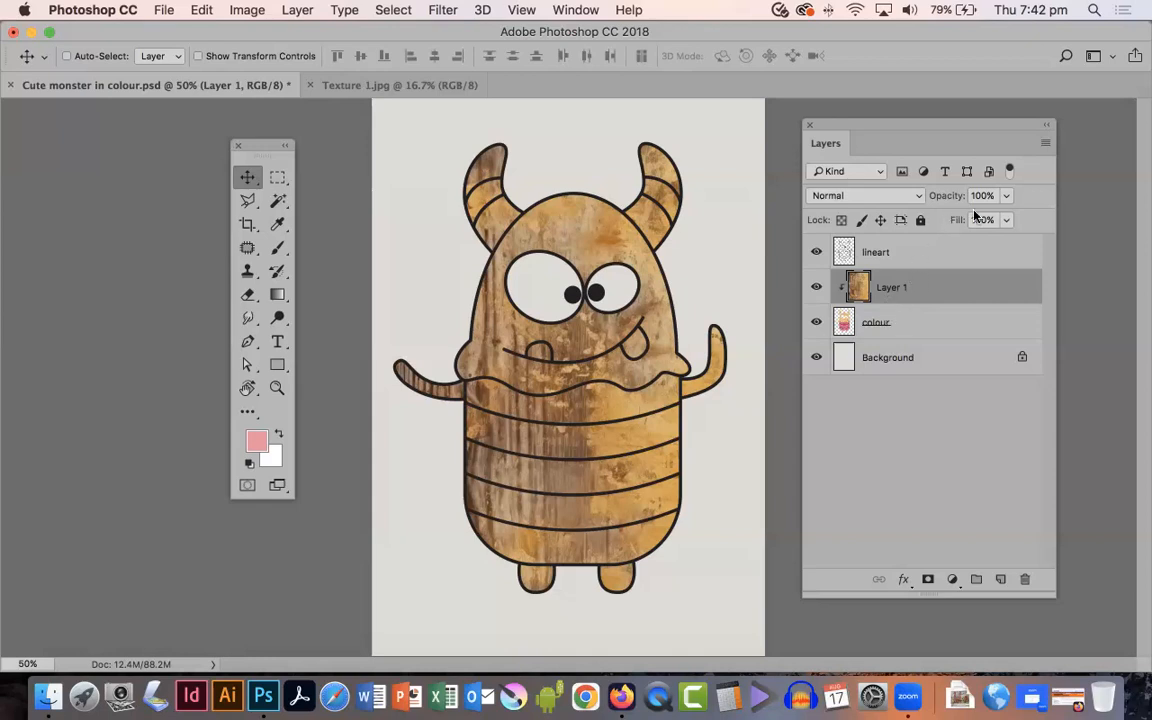
left_click(1006, 197)
left_click_drag(1006, 219, 953, 221)
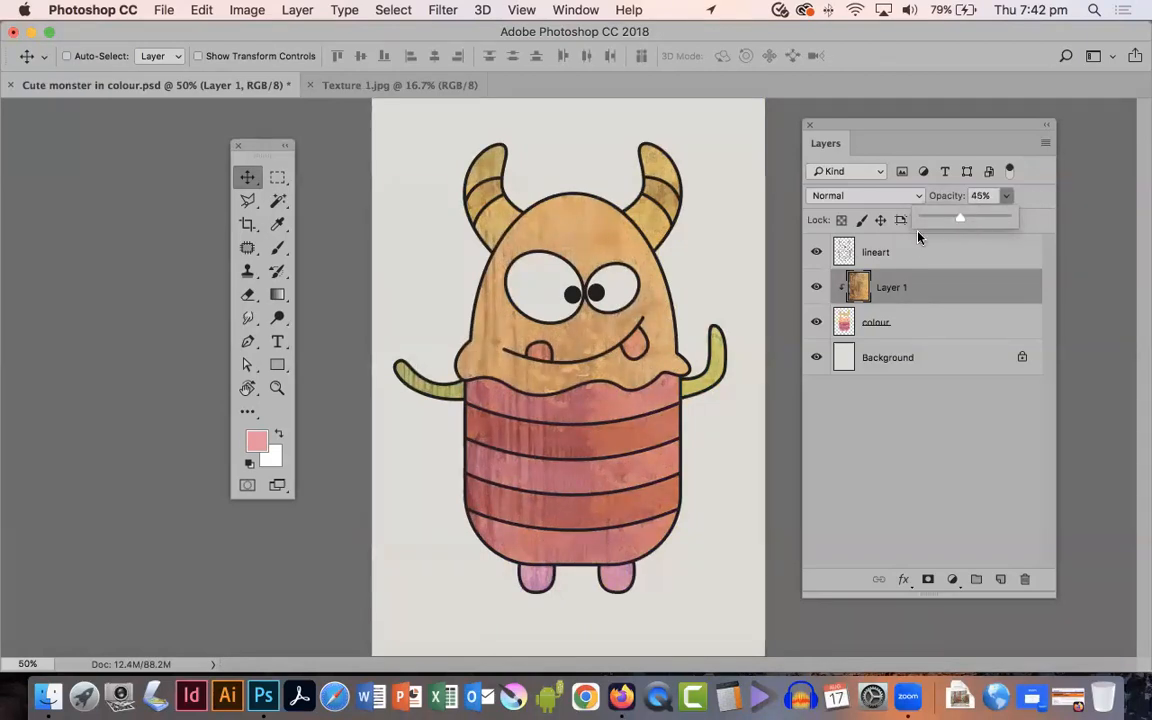
Zoom in on the monster and examine how the clipped texture blends with the colours on its body and face.
key("super+space")
left_click(605, 365)
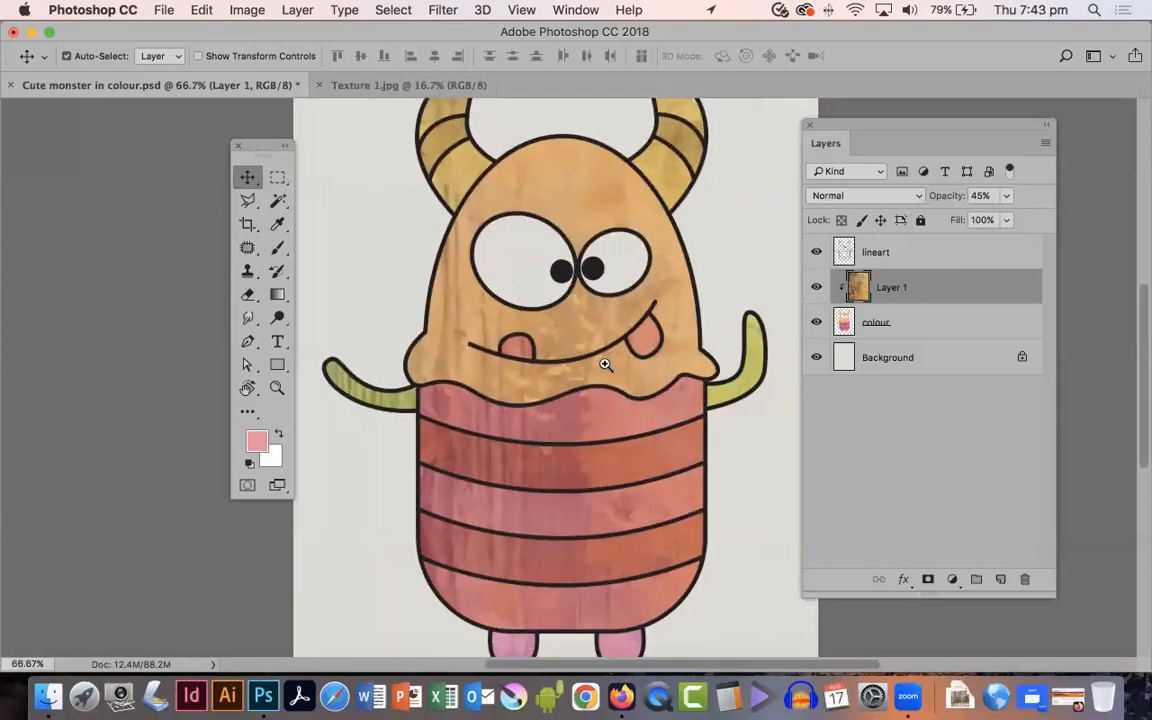
left_click(606, 365)
left_click(606, 366)
scroll(607, 372, "down", 5)
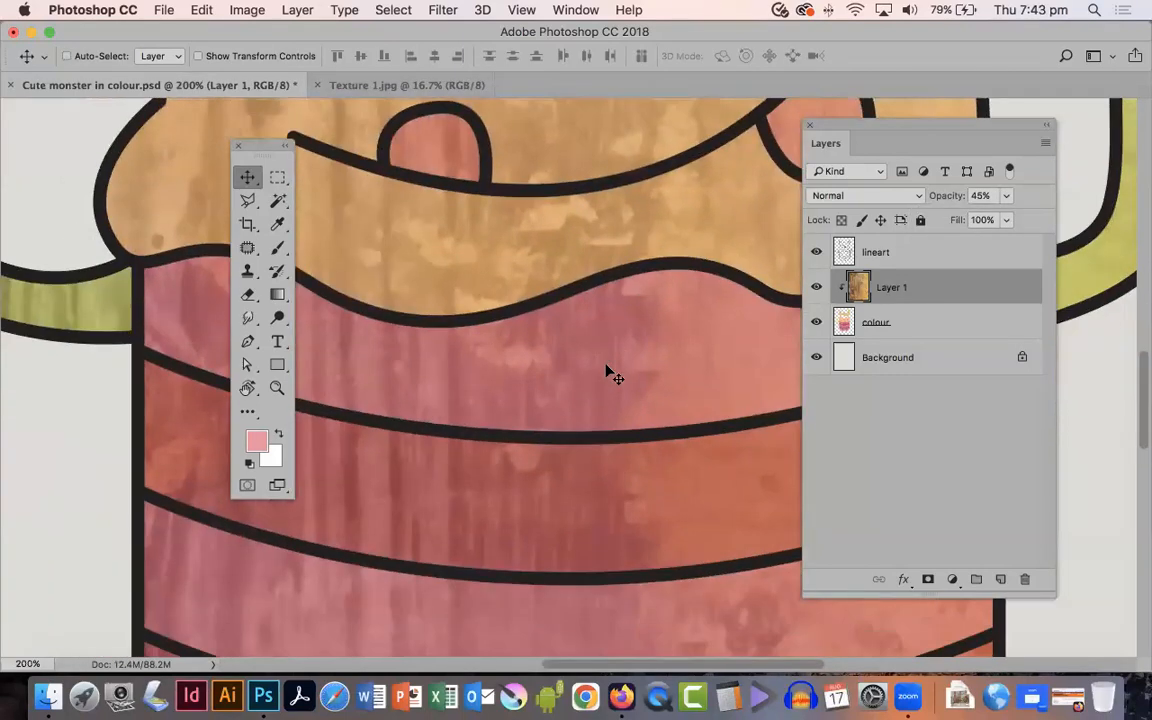
scroll(607, 372, "up", 10)
scroll(606, 372, "right", 2)
scroll(606, 372, "down", 1)
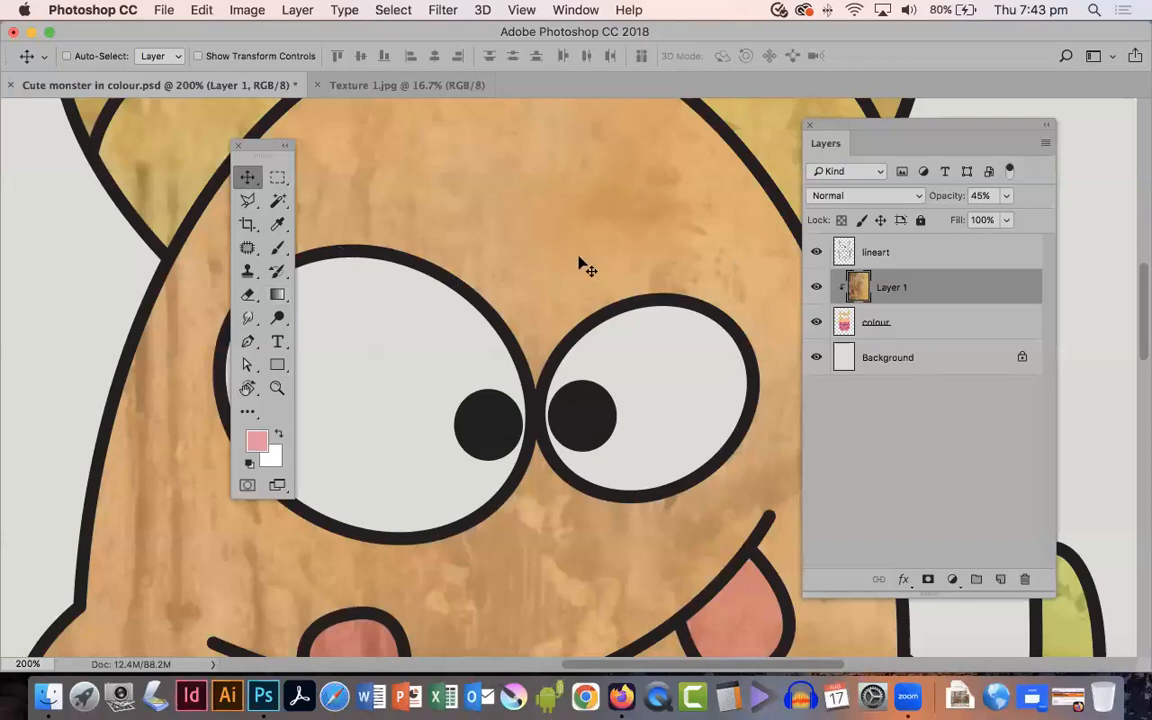
scroll(585, 402, "down", 10)
scroll(585, 402, "up", 10)
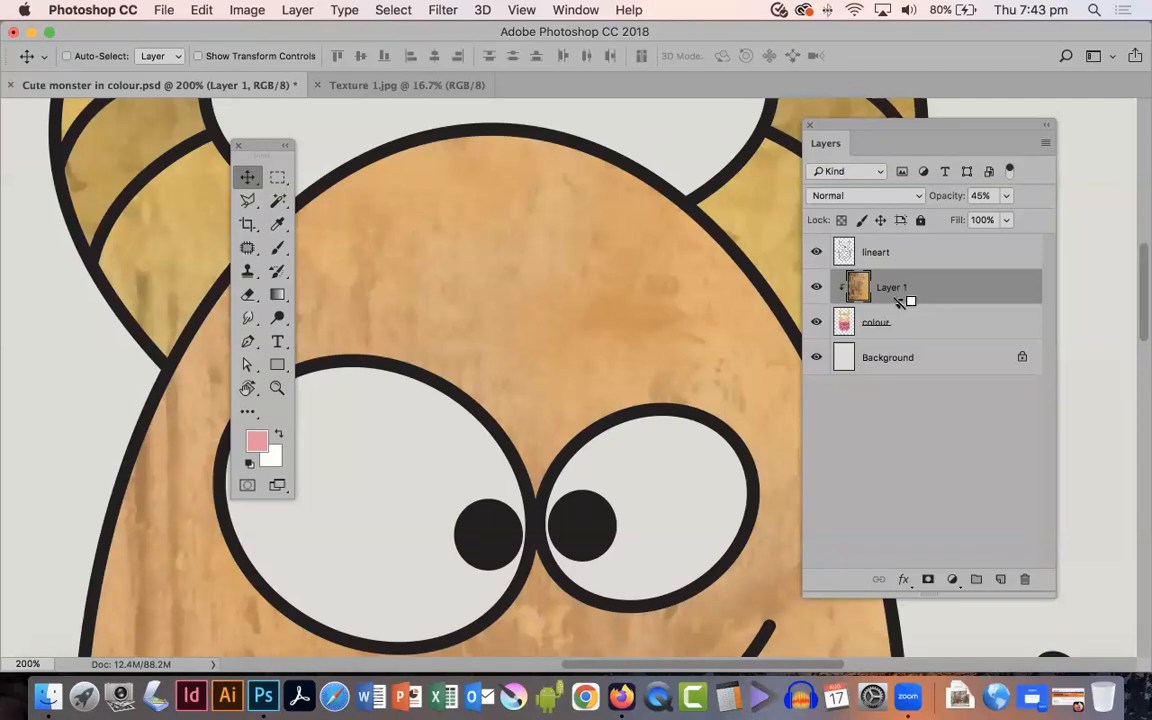
Release the texture layer from its clipping mask and set its opacity to 100%.
left_click(898, 300, "alt")
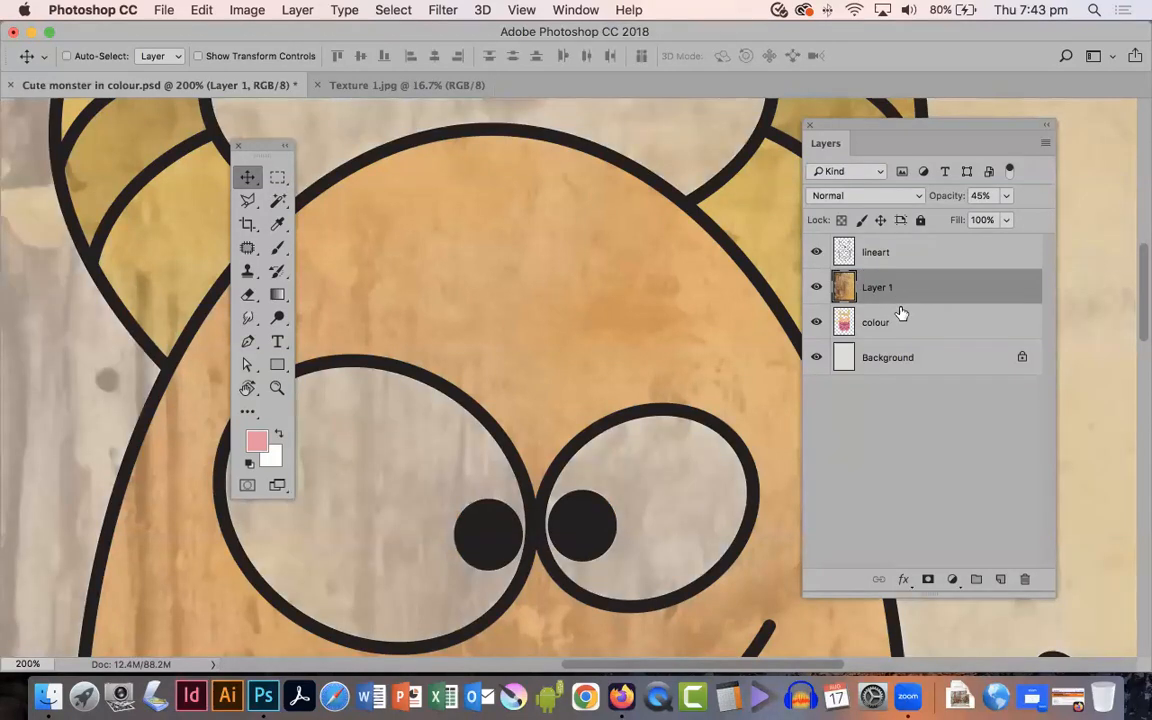
key("super+0")
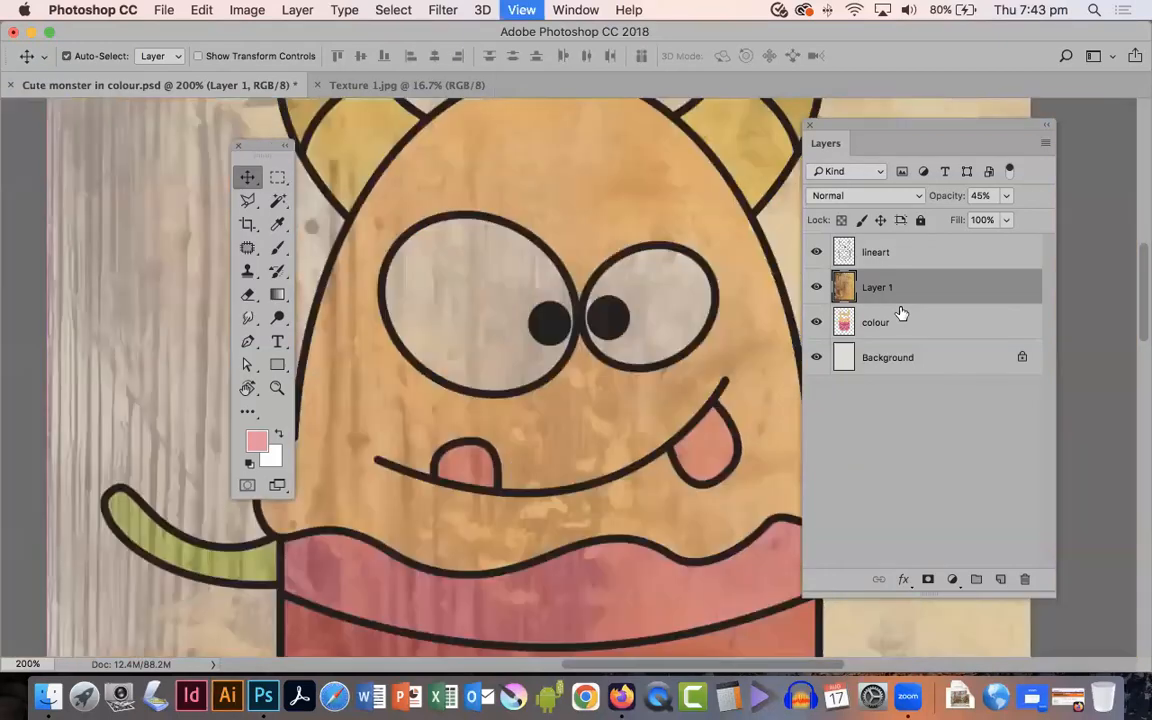
left_click(1004, 197)
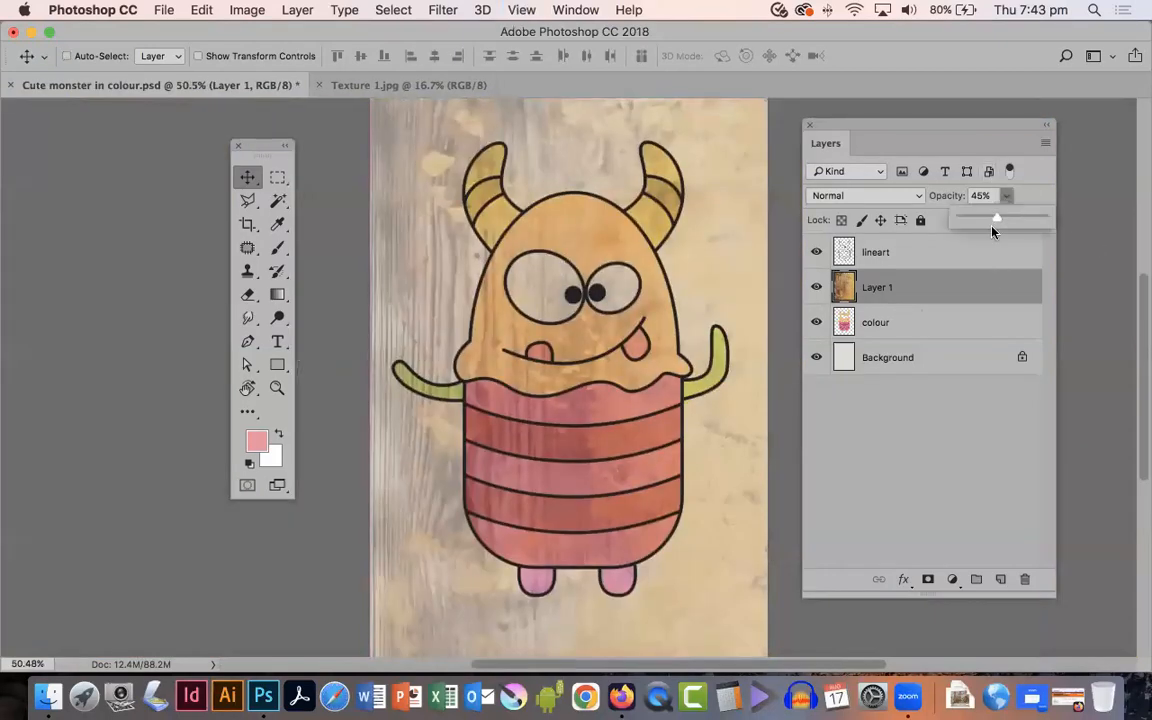
left_click_drag(995, 217, 1067, 218)
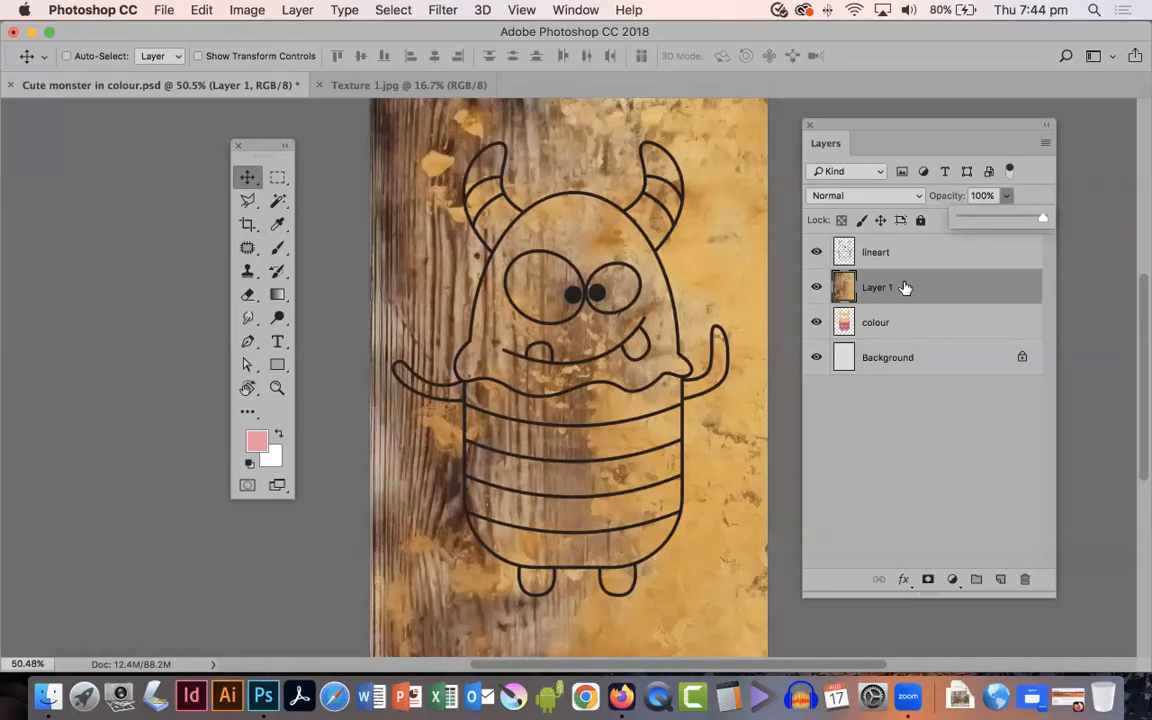
Add a black layer mask that hides the whole texture layer, and activate the Brush with the Soft Round tip.
left_click(928, 581, "alt")
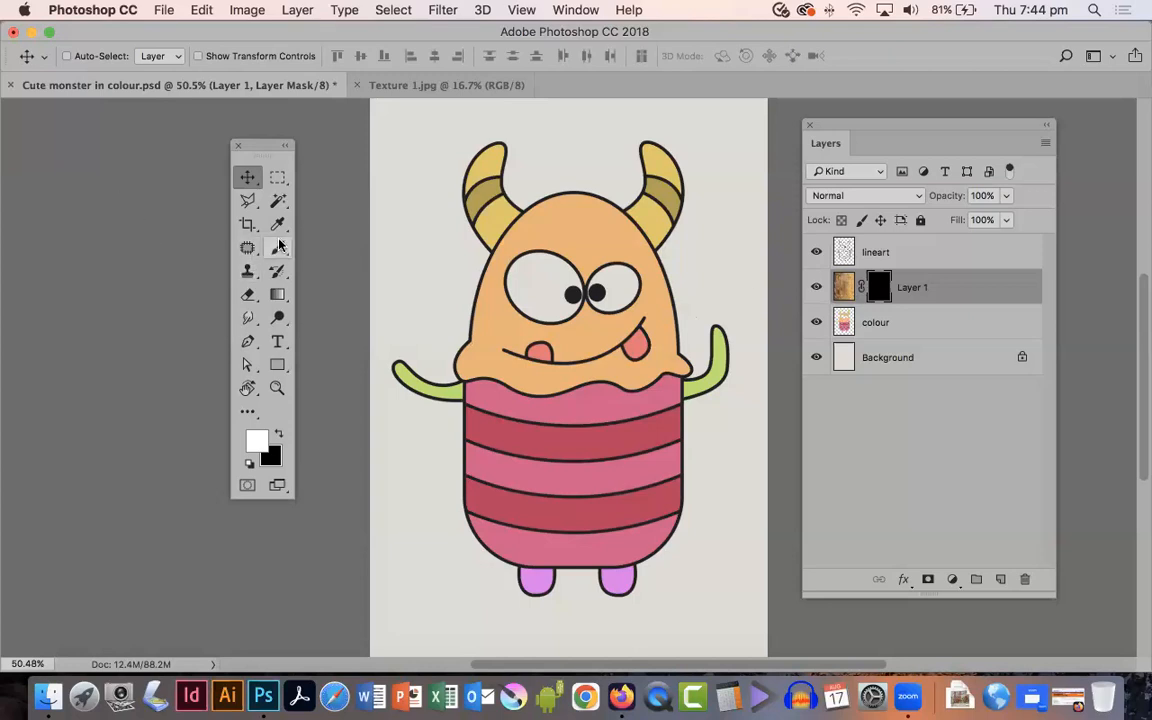
key("b")
left_click(94, 62)
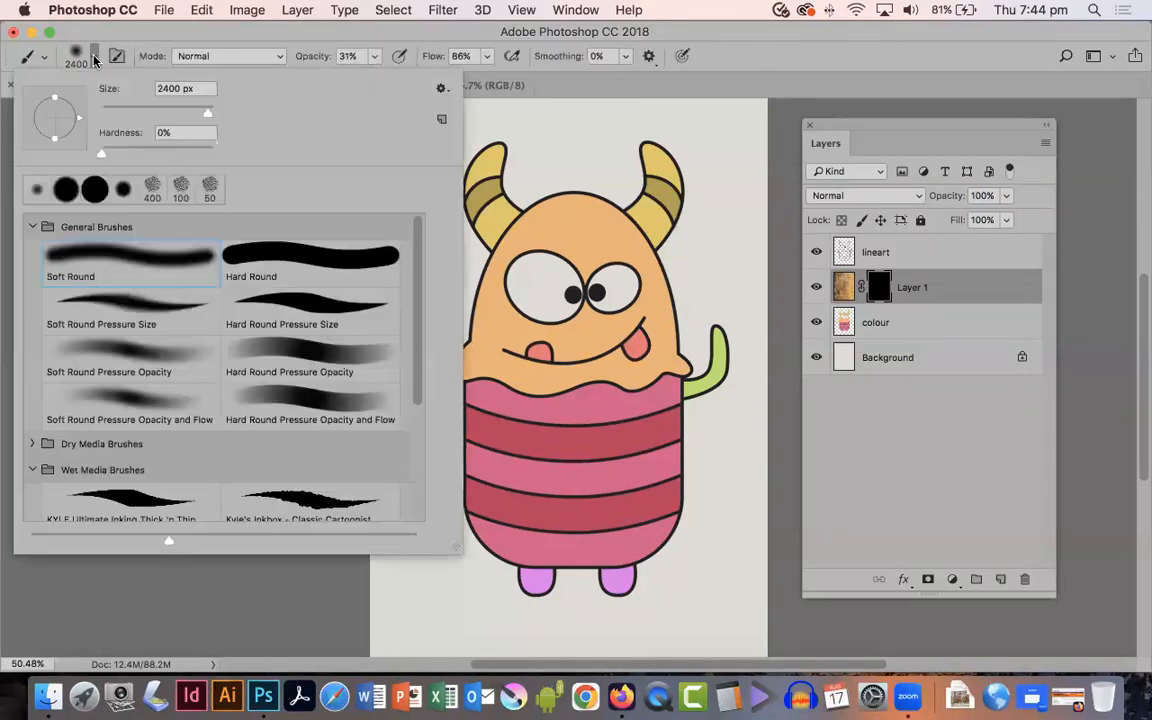
left_click(94, 62)
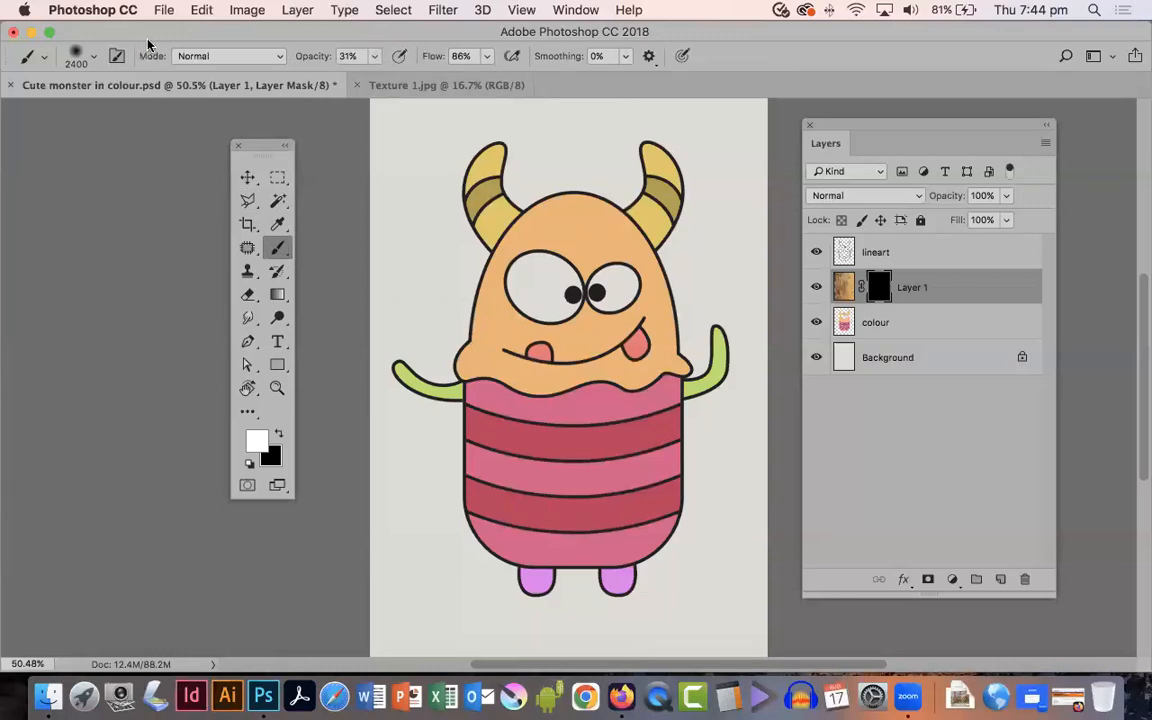
Set the brush opacity to 100% and reduce the brush size to 1000 px.
left_click(374, 56)
left_click_drag(368, 77, 531, 79)
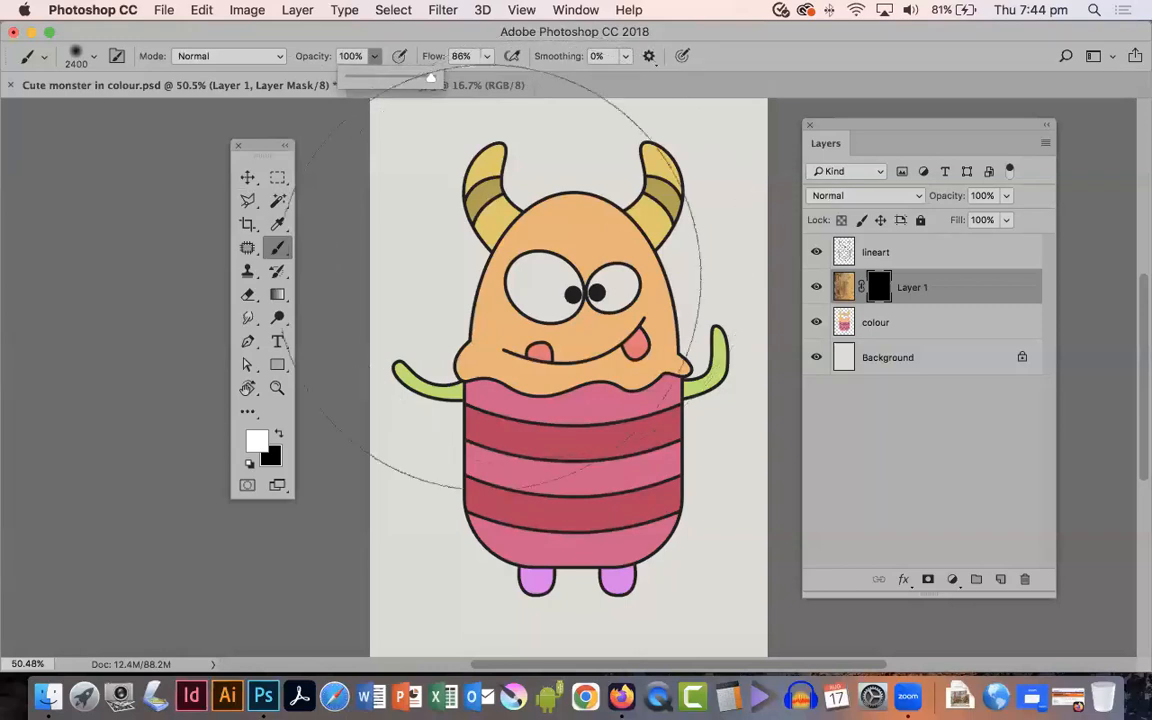
key("bracketleft")
key("bracketleft")
key("bracketleft")
key("bracketleft")
key("bracketleft")
key("bracketleft")
key("bracketleft")
key("bracketleft")
key("bracketleft")
key("bracketleft")
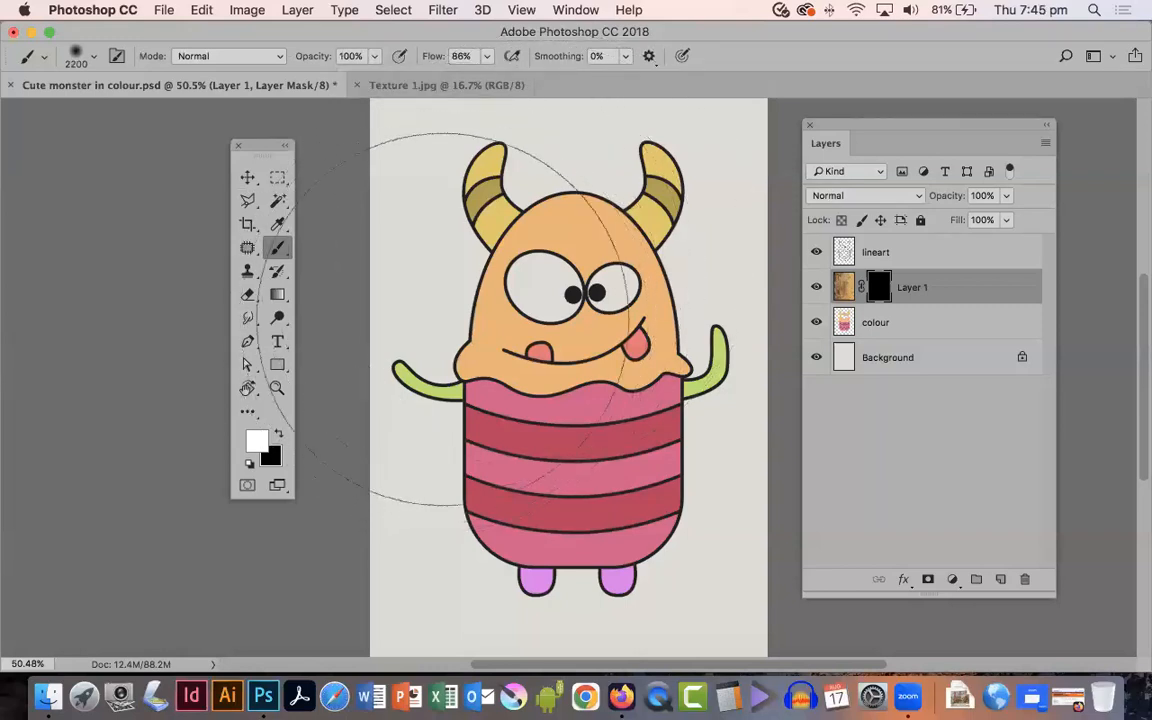
key("bracketleft")
key("bracketleft")
key("bracketleft")
key("bracketleft")
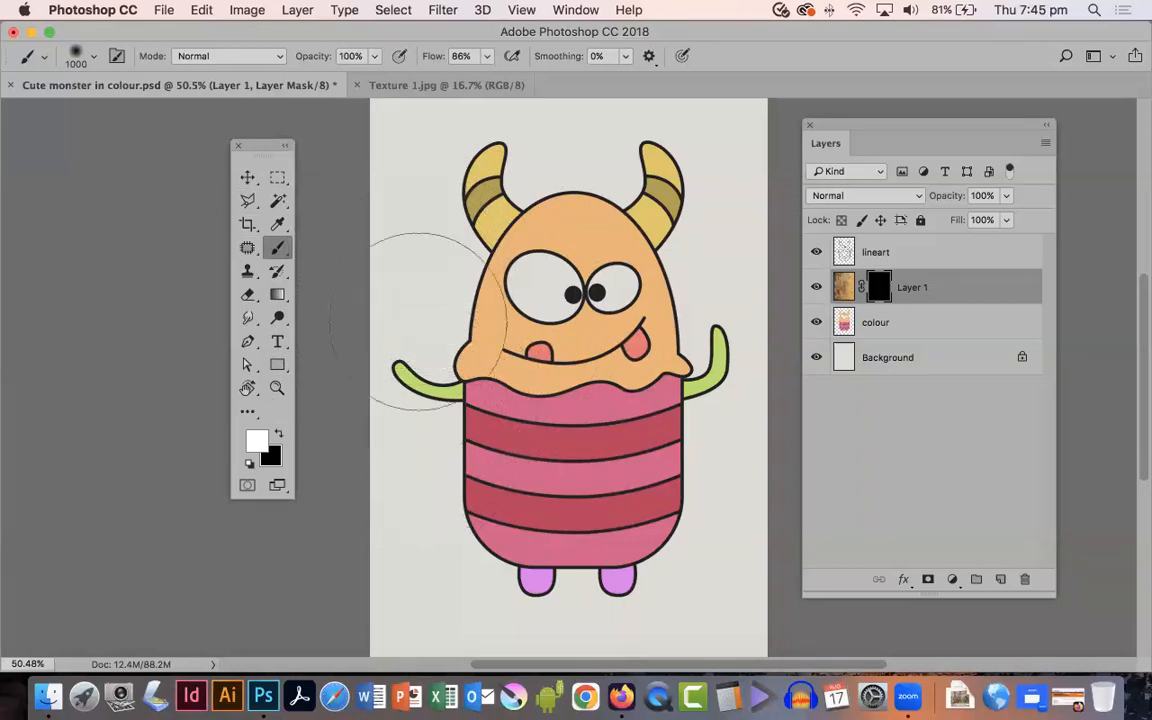
Try revealing the texture along the canvas's left side and lower part by painting white on the mask, and undo the strokes.
mouse_move(330, 190)
left_mouse_down()
mouse_move(355, 210)
mouse_move(365, 260)
mouse_move(370, 480)
mouse_move(470, 545)
mouse_move(640, 530)
mouse_move(680, 460)
mouse_move(705, 530)
mouse_move(640, 530)
left_mouse_up()
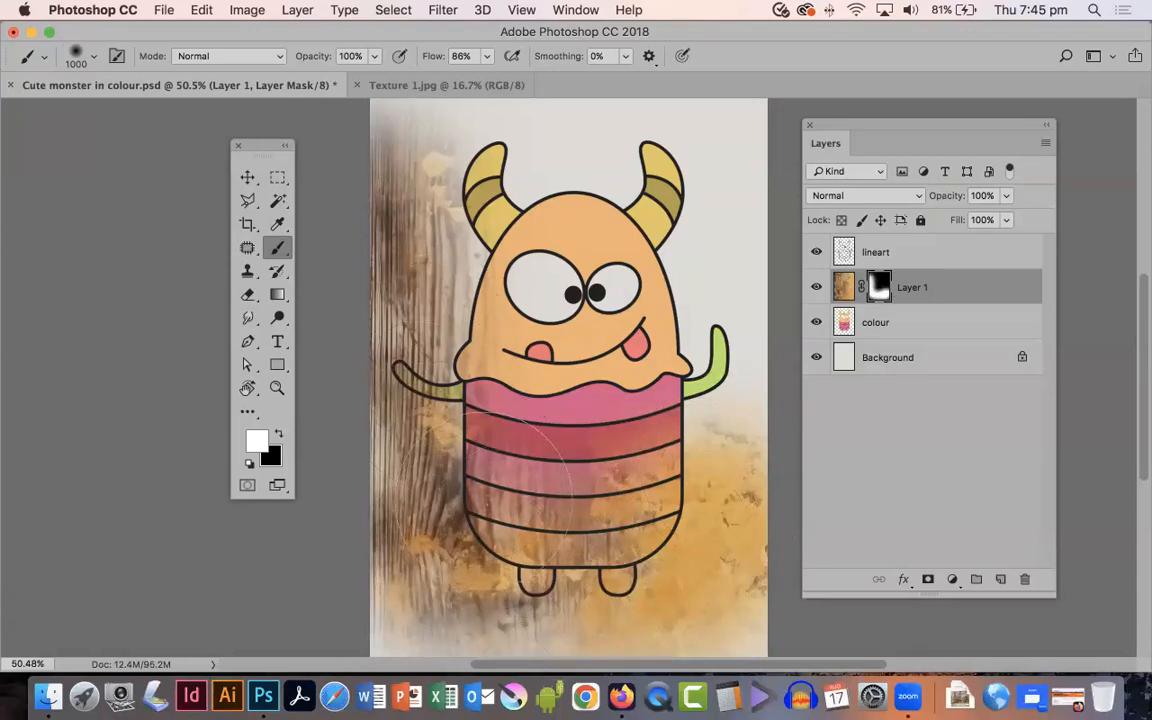
key("super+z")
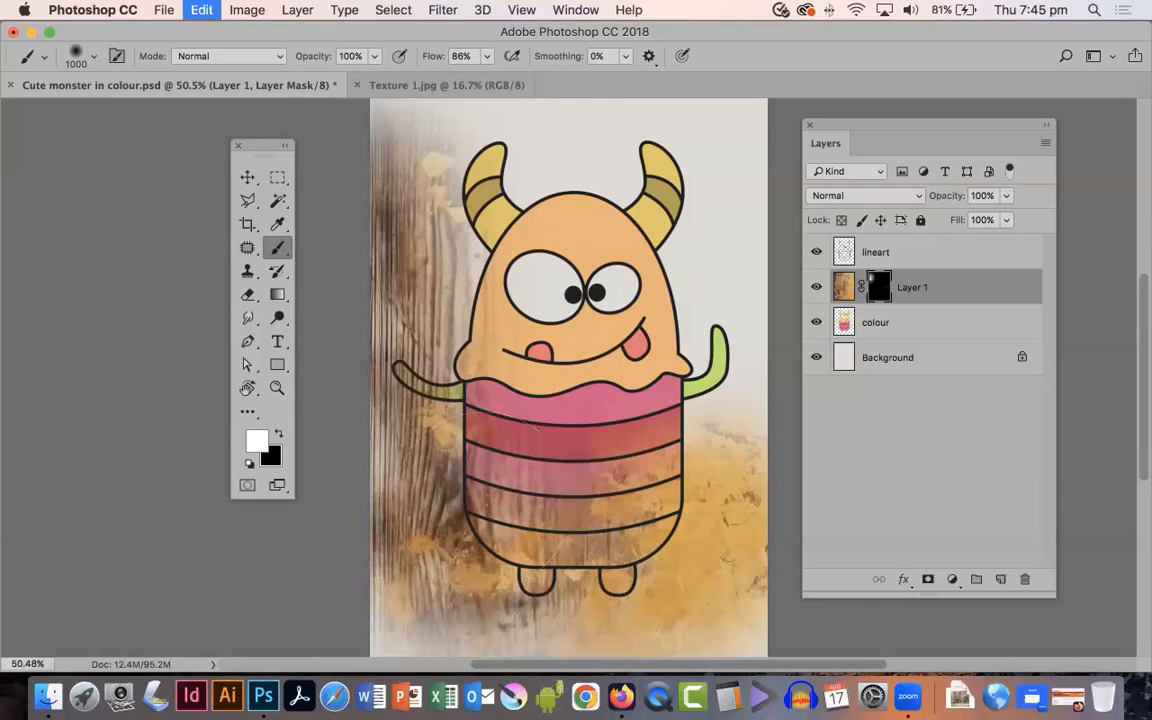
key("super+alt+z")
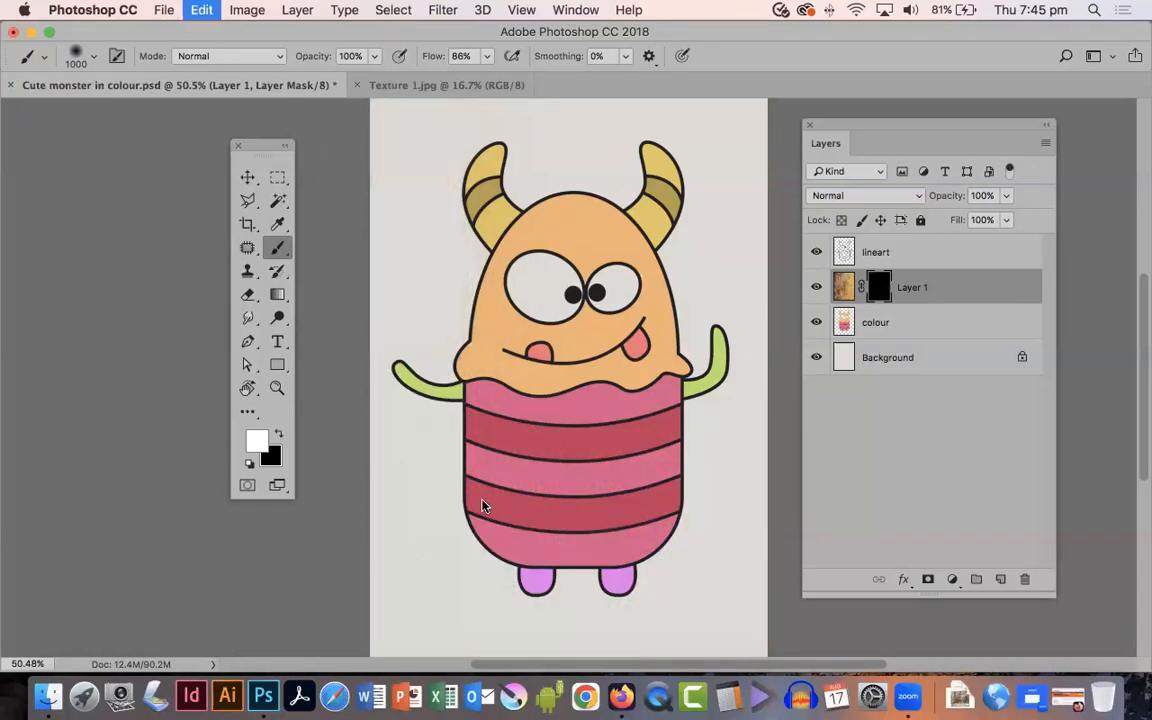
Set the brush opacity to 12% and reduce the brush size to 400 px.
left_click(372, 57)
left_click_drag(369, 80, 301, 78)
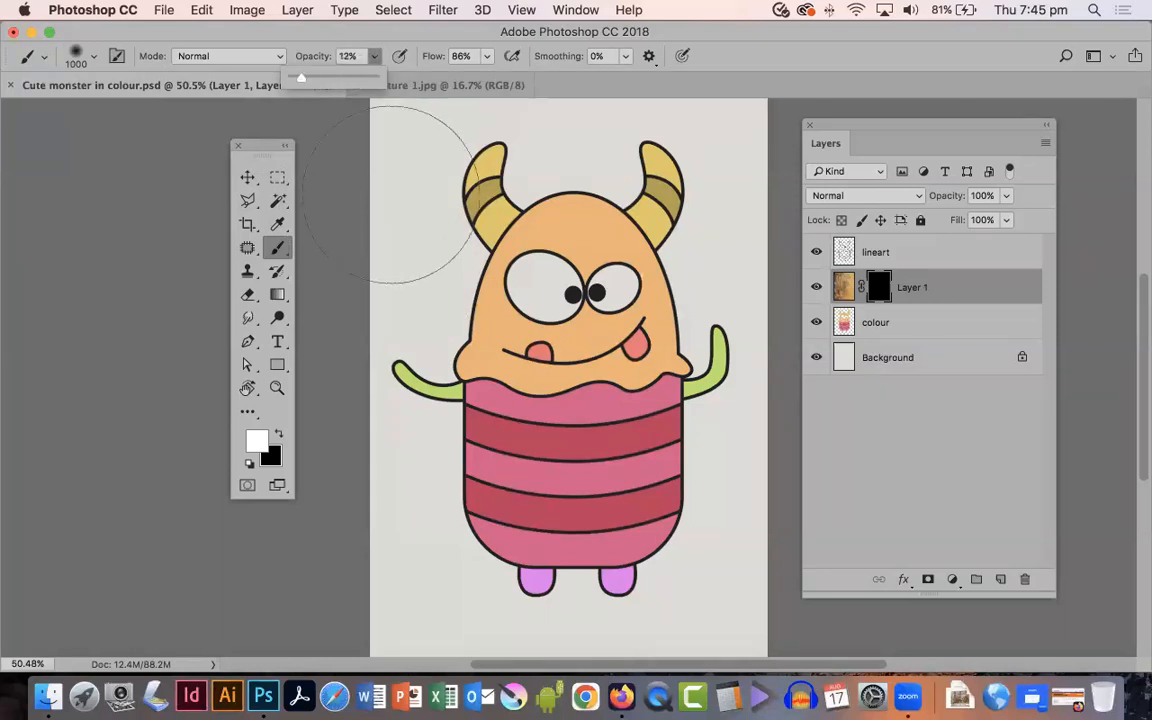
key("bracketleft")
key("bracketleft")
key("bracketleft")
key("bracketleft")
key("bracketleft")
key("bracketleft")
Faintly reveal the texture beside the monster's head at the canvas's left side, and close the Texture 1.jpg document.
mouse_move(406, 249)
left_mouse_down()
mouse_move(388, 310)
mouse_move(411, 212)
mouse_move(407, 151)
mouse_move(393, 272)
mouse_move(415, 170)
left_mouse_up()
left_click_drag(446, 85, 399, 205)
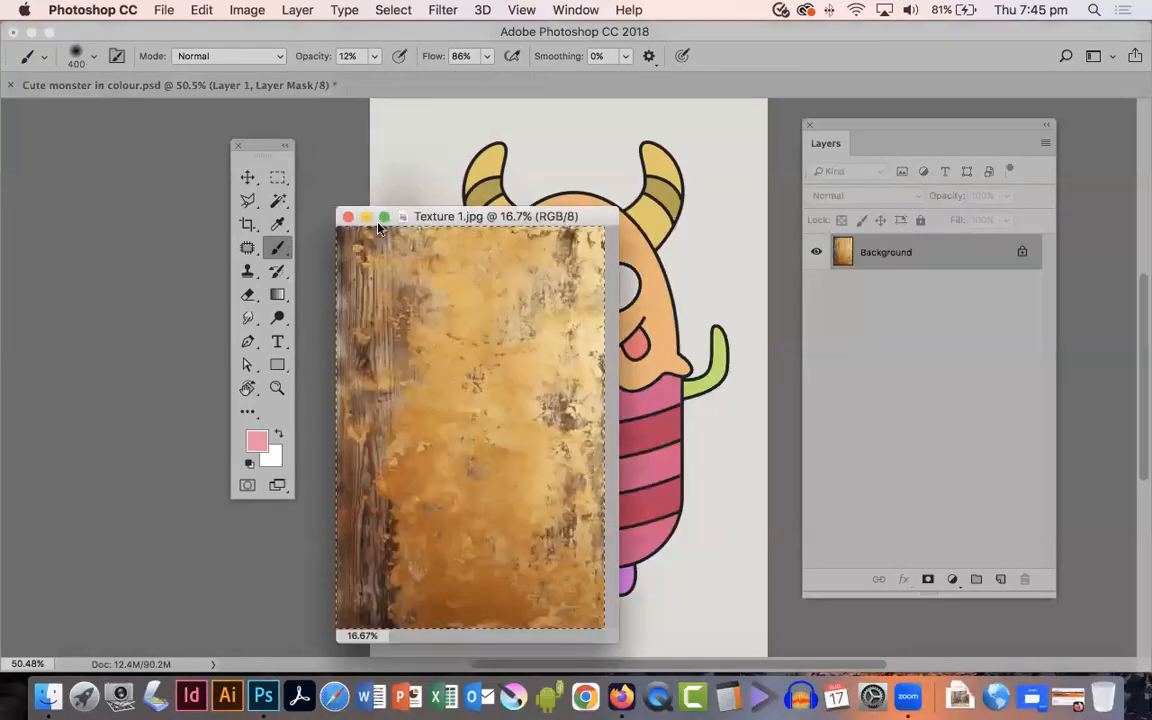
left_click(348, 217)
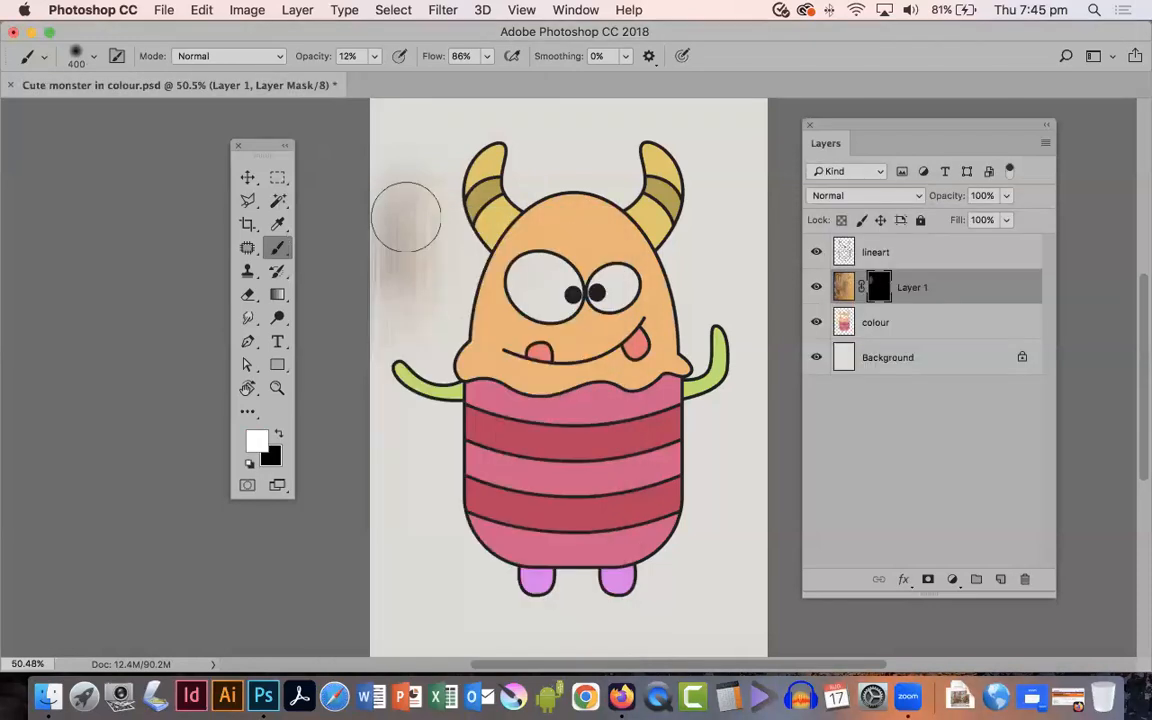
Try building up the texture around the monster with soft white strokes on the mask, and refill the mask with black.
left_click_drag(403, 240, 385, 630)
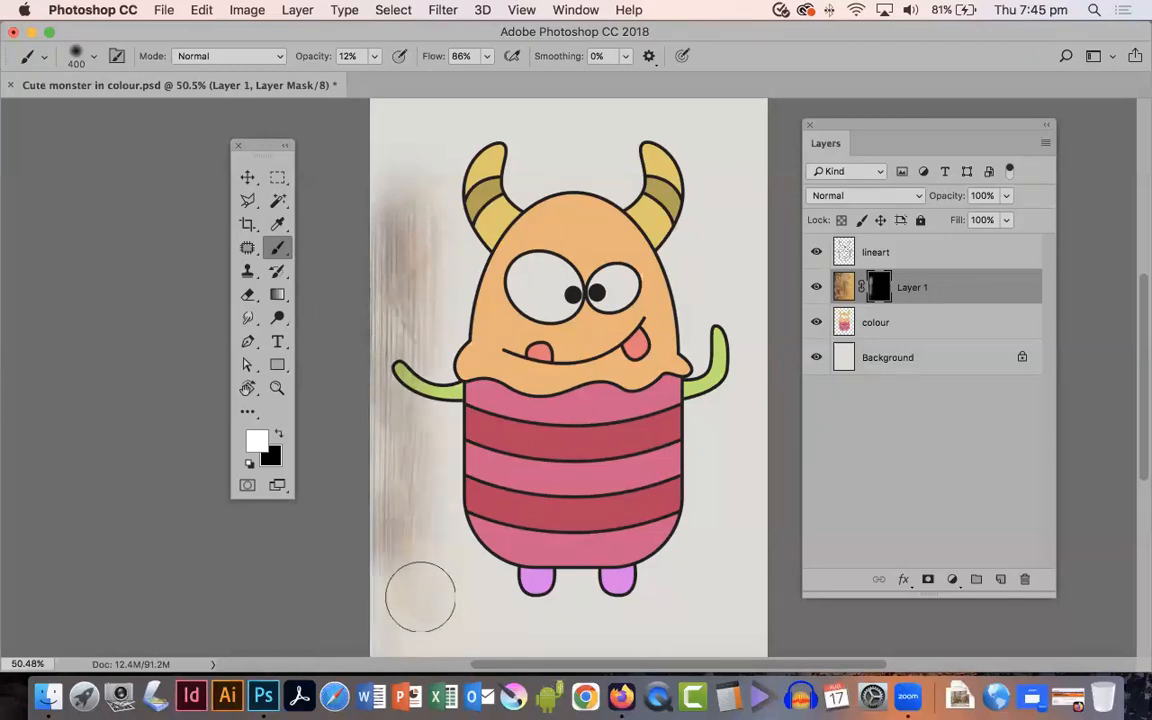
mouse_move(368, 334)
left_mouse_down()
mouse_move(451, 562)
mouse_move(496, 638)
mouse_move(438, 541)
mouse_move(420, 480)
mouse_move(479, 596)
mouse_move(399, 486)
mouse_move(393, 445)
mouse_move(508, 654)
mouse_move(388, 551)
mouse_move(437, 596)
mouse_move(586, 597)
mouse_move(393, 566)
mouse_move(498, 626)
mouse_move(611, 608)
mouse_move(354, 572)
mouse_move(445, 624)
mouse_move(518, 602)
mouse_move(358, 572)
mouse_move(449, 630)
mouse_move(614, 610)
mouse_move(367, 549)
mouse_move(549, 610)
mouse_move(487, 580)
mouse_move(308, 553)
mouse_move(338, 588)
left_mouse_up()
left_click_drag(410, 590, 363, 561)
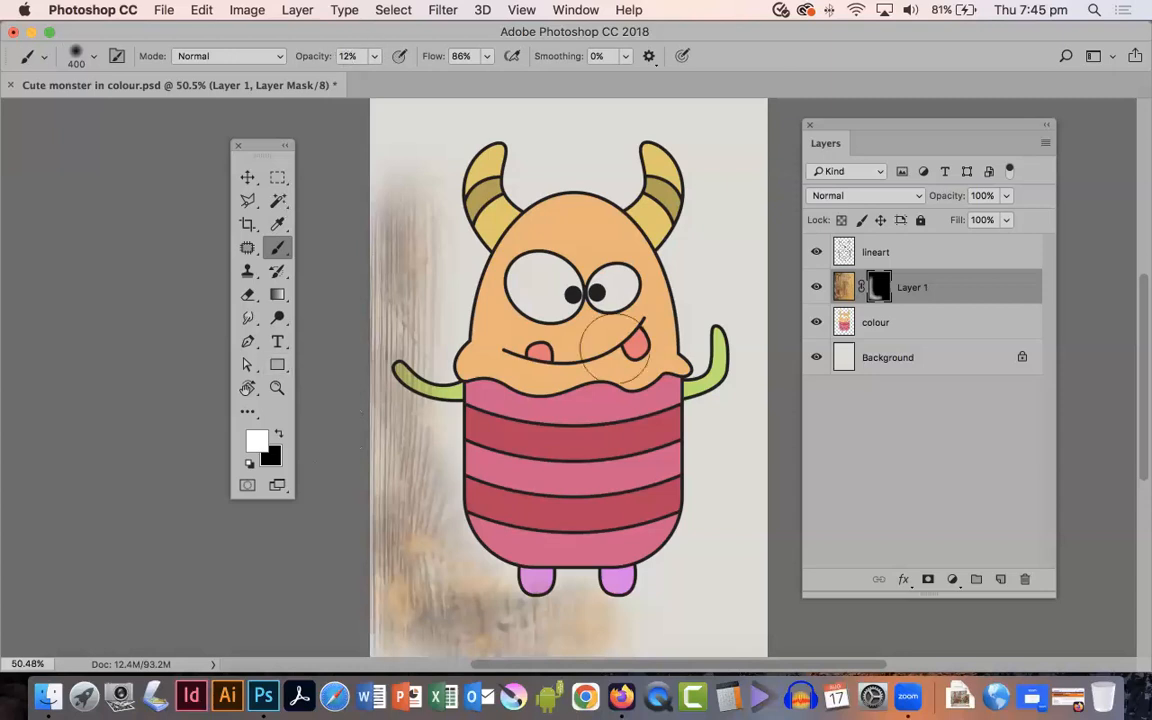
mouse_move(738, 290)
left_mouse_down()
mouse_move(744, 440)
mouse_move(722, 489)
mouse_move(775, 308)
mouse_move(753, 455)
mouse_move(722, 470)
mouse_move(773, 301)
mouse_move(705, 550)
mouse_move(517, 653)
mouse_move(495, 645)
mouse_move(668, 632)
left_mouse_up()
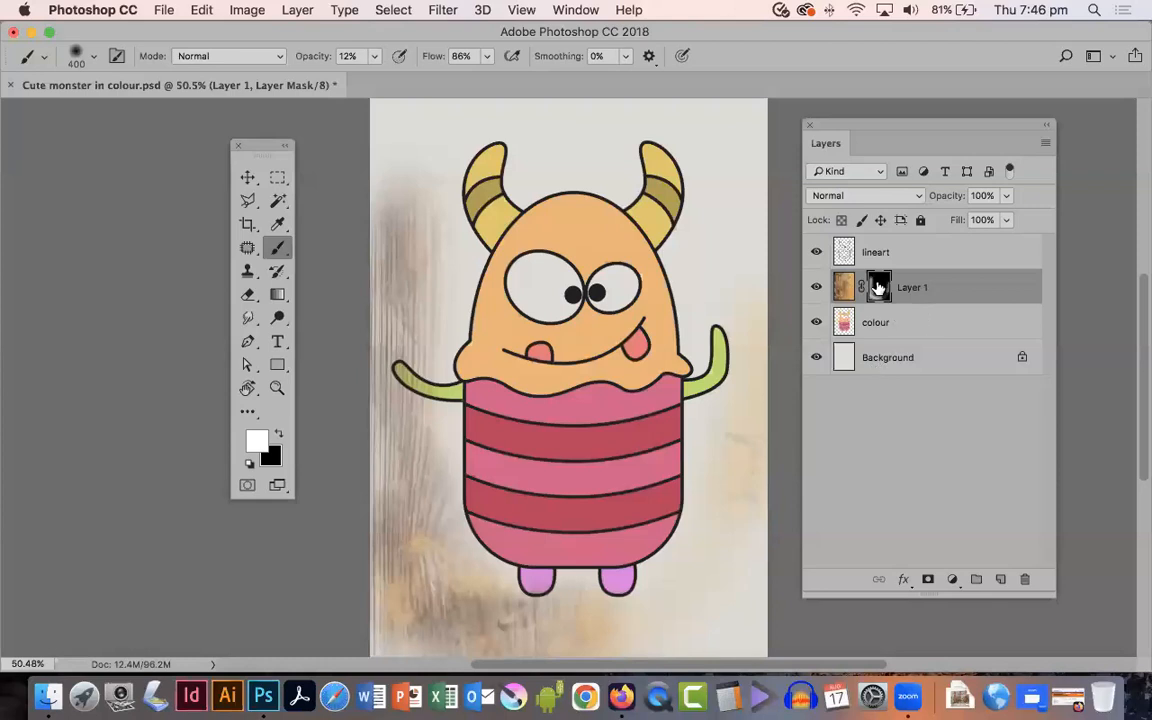
key("super+BackSpace")
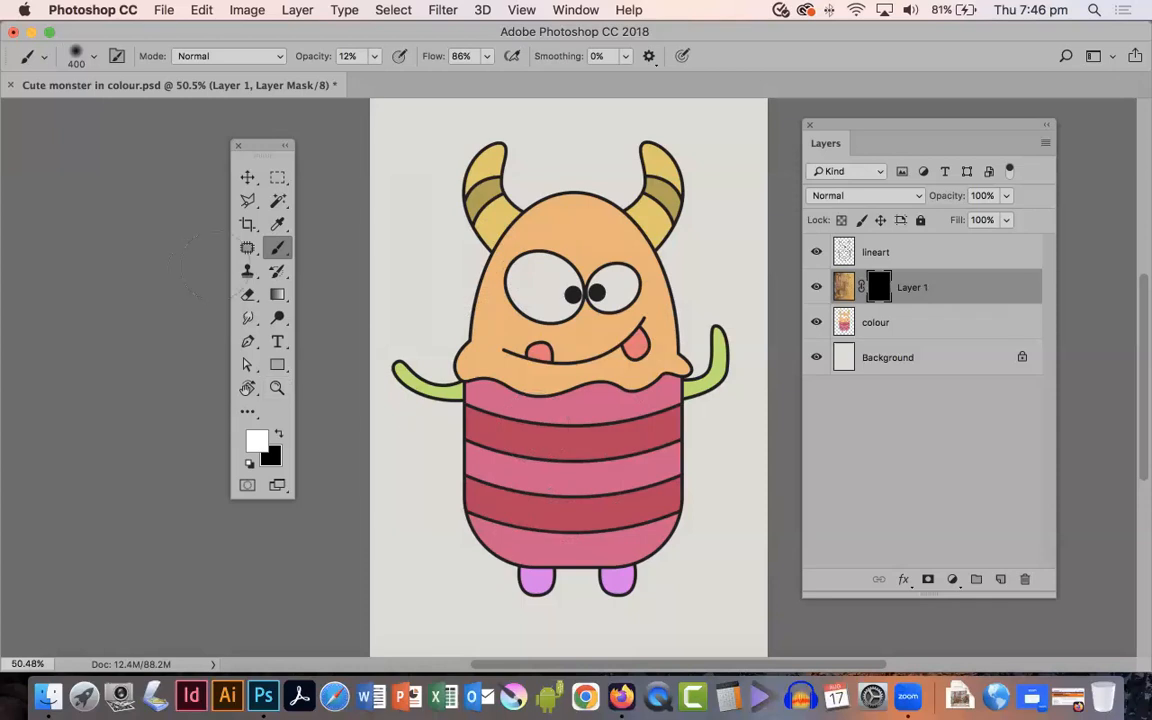
Select the monster's light pink body stripes using the Magic Wand with Sample All Layers enabled.
left_click_drag(277, 200, 338, 218)
left_click(338, 218)
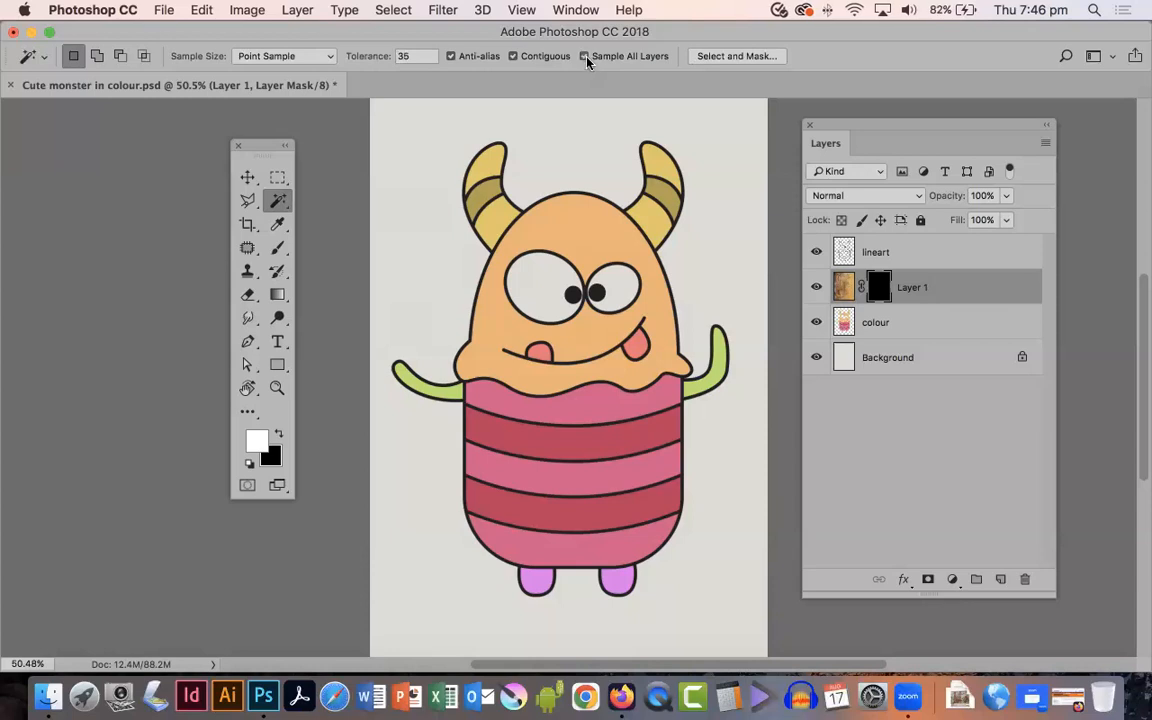
left_click(585, 57)
left_click(566, 510)
left_click(650, 228)
left_click(609, 406)
key("shift")
left_click(580, 481, "shift")
left_click(589, 549, "shift")
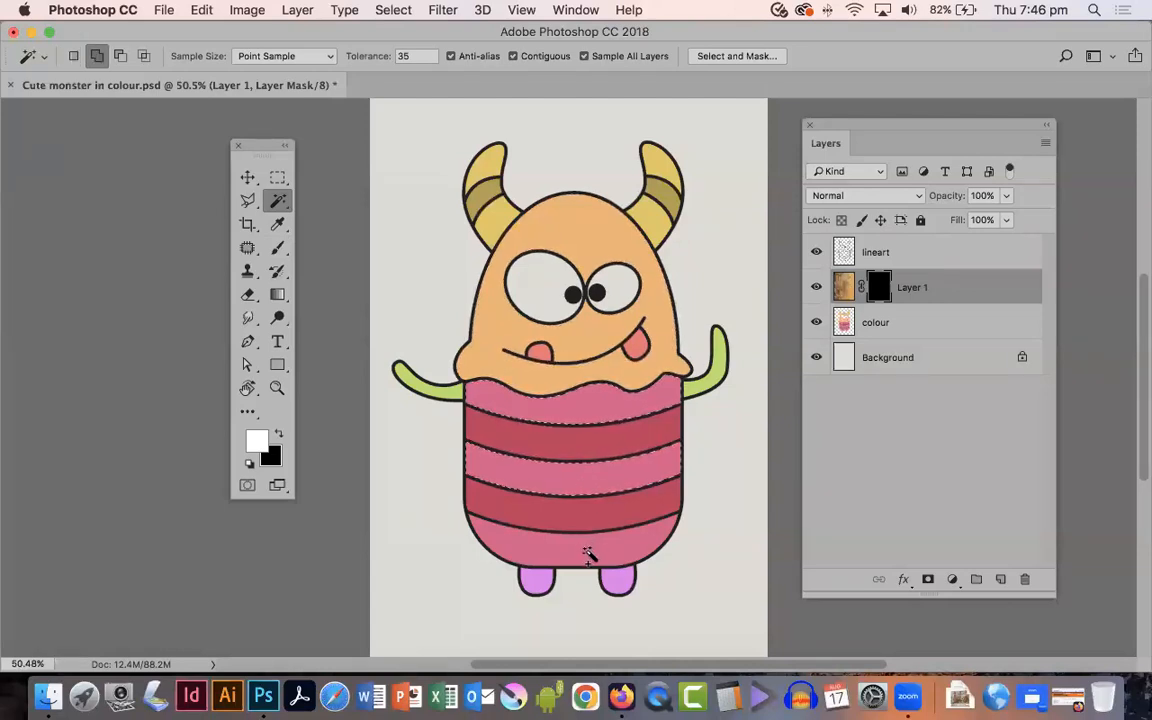
Select the monster's orange head and paint white on the Layer 1 mask to reveal the texture inside it.
left_click(594, 240)
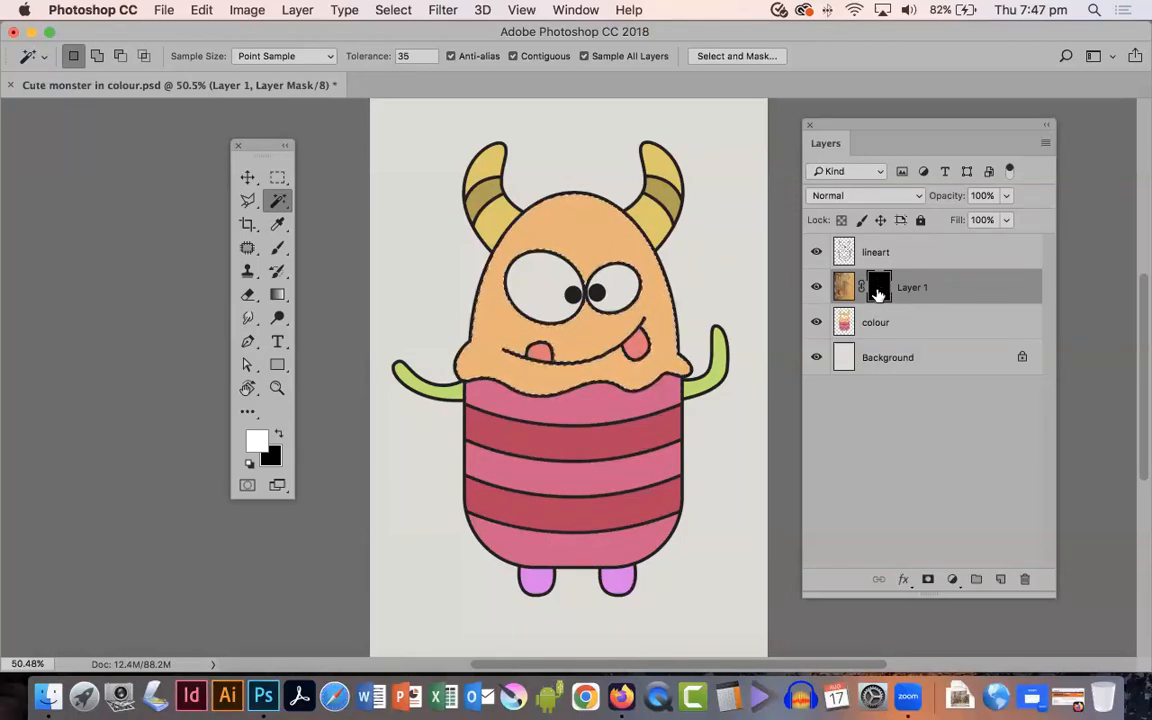
left_click(842, 288)
left_click(880, 288)
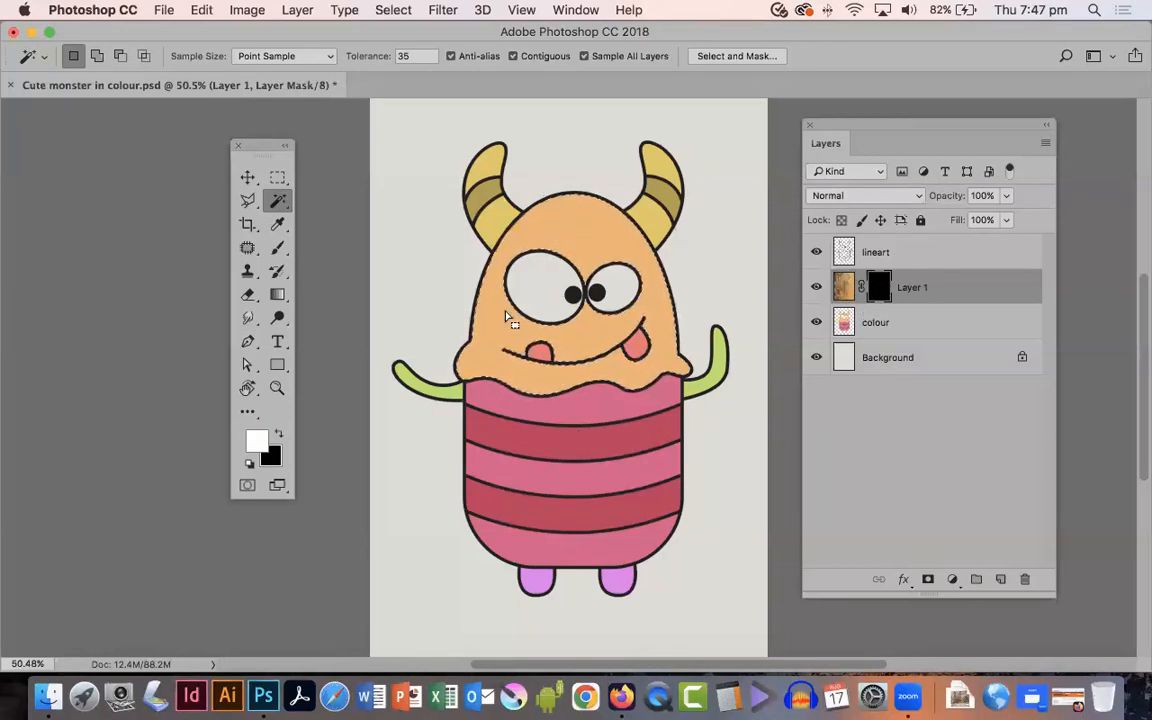
left_click(274, 250)
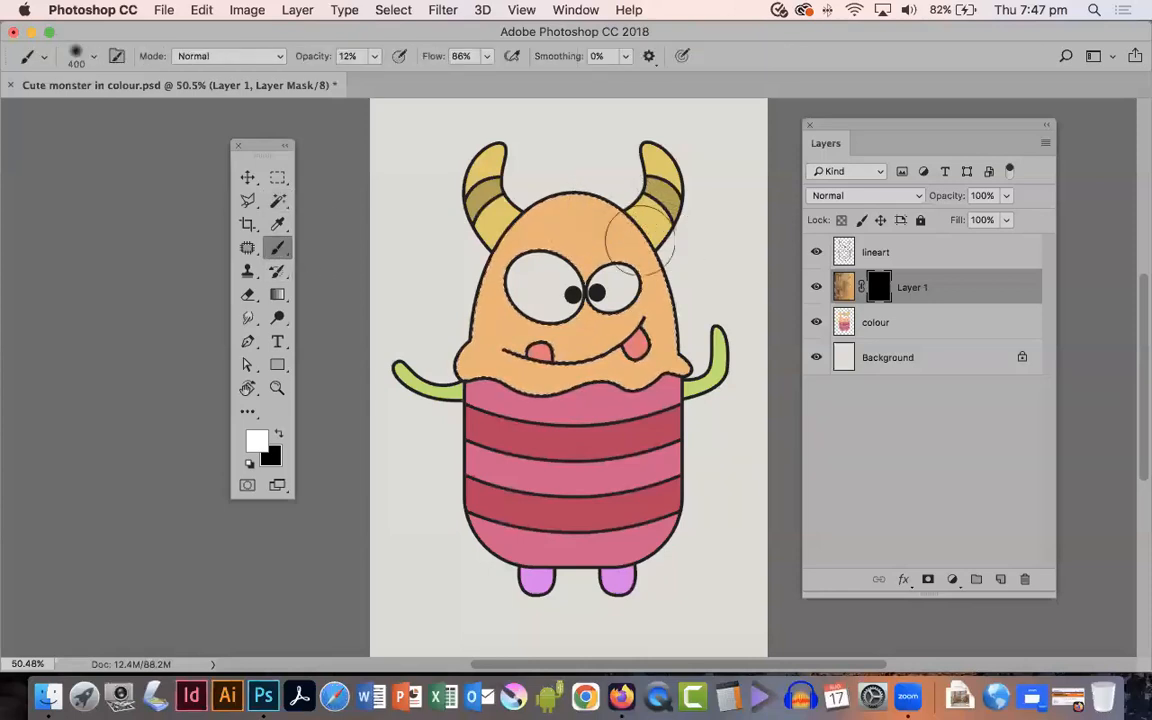
mouse_move(604, 208)
left_mouse_down()
mouse_move(660, 284)
mouse_move(610, 190)
mouse_move(648, 283)
mouse_move(569, 214)
mouse_move(619, 224)
mouse_move(640, 268)
mouse_move(565, 173)
mouse_move(659, 266)
mouse_move(661, 298)
mouse_move(615, 236)
mouse_move(695, 364)
mouse_move(638, 297)
mouse_move(637, 236)
mouse_move(647, 360)
mouse_move(640, 250)
mouse_move(659, 355)
mouse_move(647, 362)
mouse_move(659, 268)
mouse_move(607, 385)
mouse_move(673, 272)
mouse_move(600, 390)
mouse_move(539, 256)
mouse_move(499, 271)
mouse_move(445, 449)
mouse_move(500, 346)
mouse_move(495, 289)
mouse_move(495, 431)
mouse_move(513, 374)
mouse_move(512, 314)
mouse_move(573, 443)
mouse_move(489, 316)
mouse_move(573, 410)
mouse_move(456, 331)
mouse_move(508, 372)
left_mouse_up()
left_click_drag(436, 267, 516, 348)
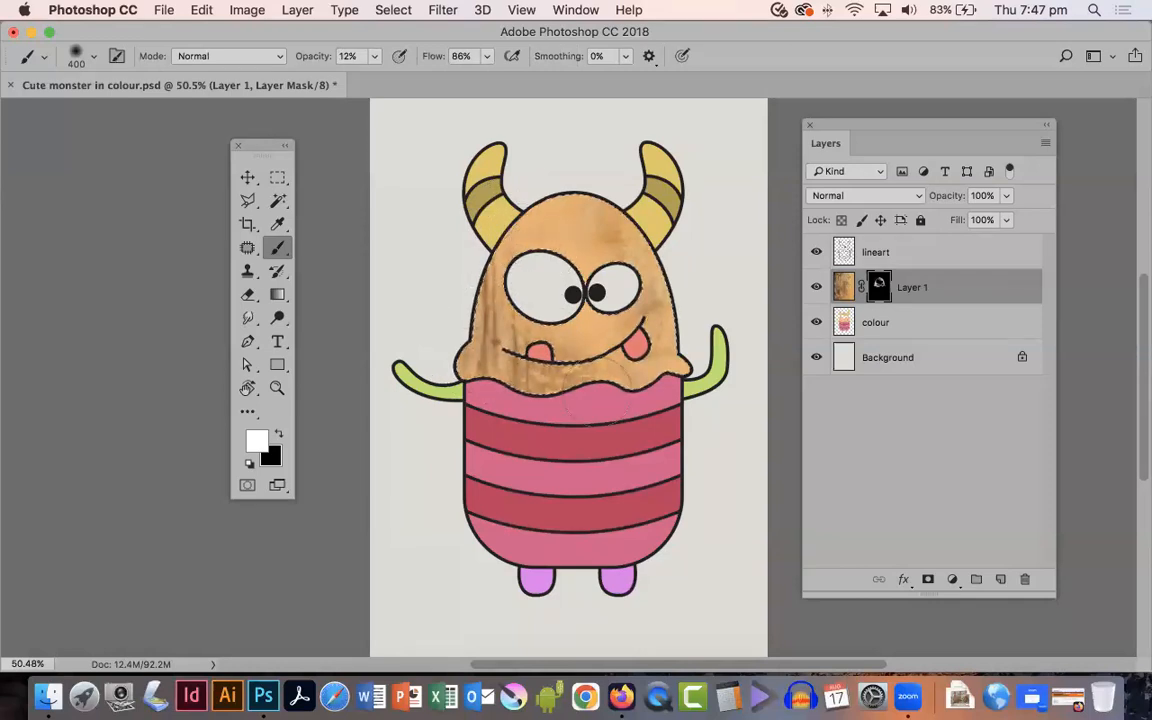
Try the Color Burn, Linear Burn and Overlay blend modes on the head texture, and return it to Normal.
left_click(906, 197)
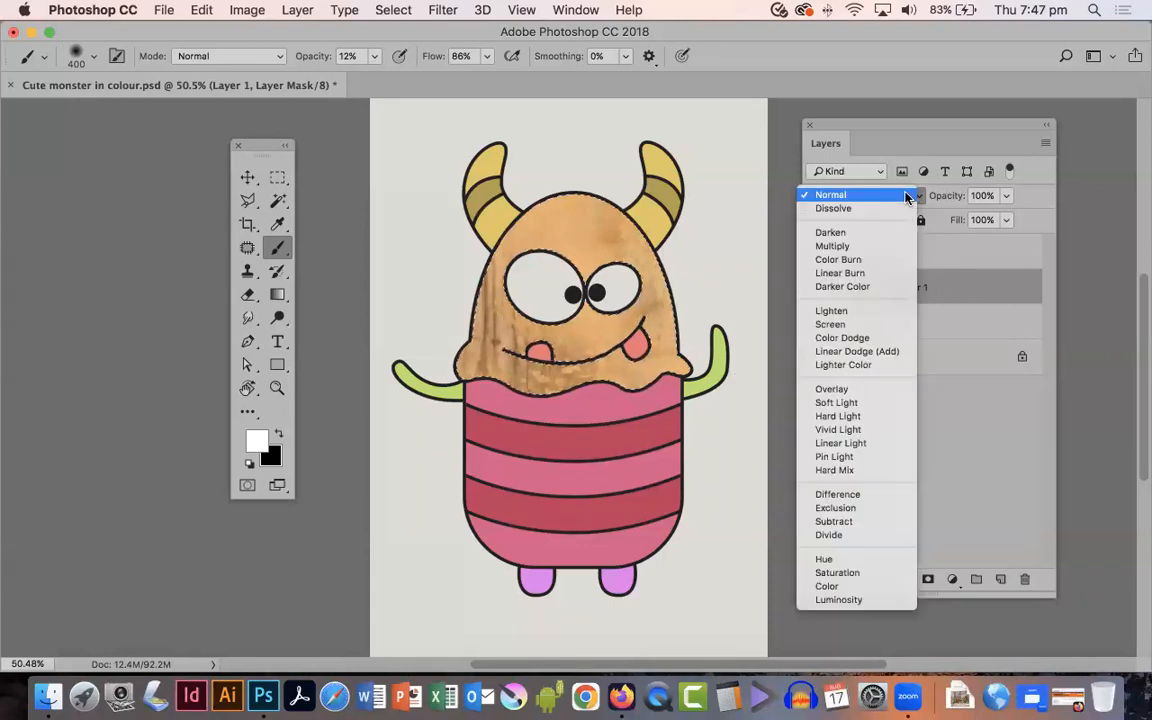
left_click(866, 260)
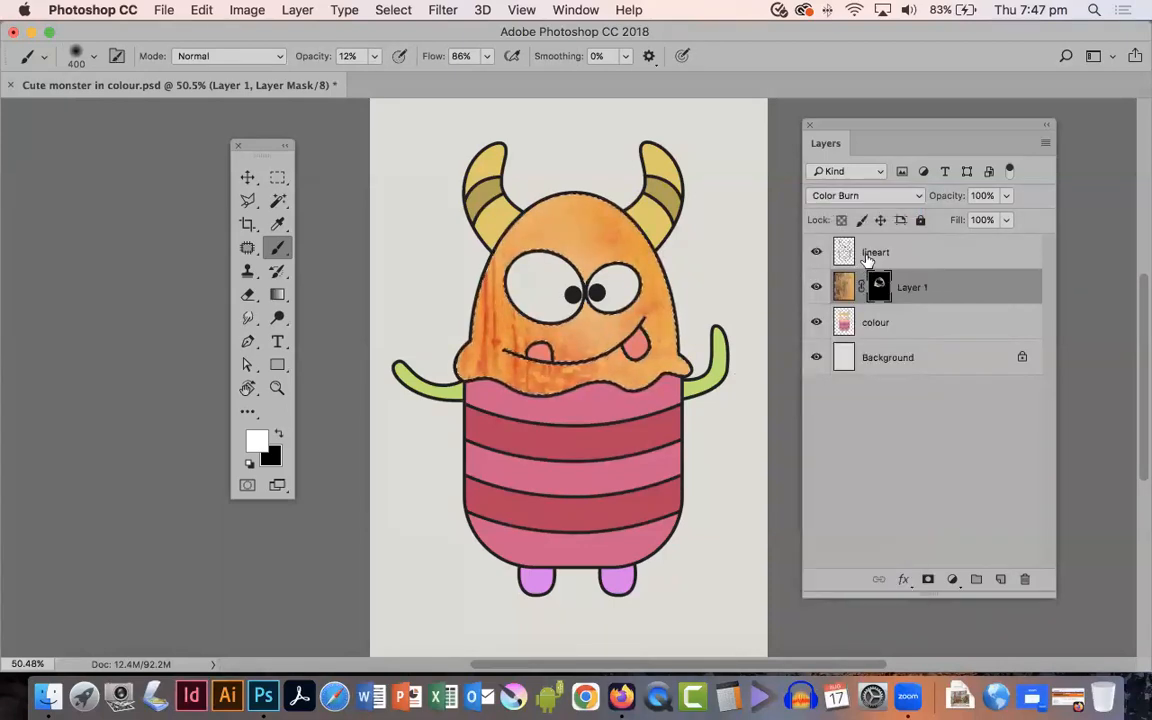
left_click(872, 195)
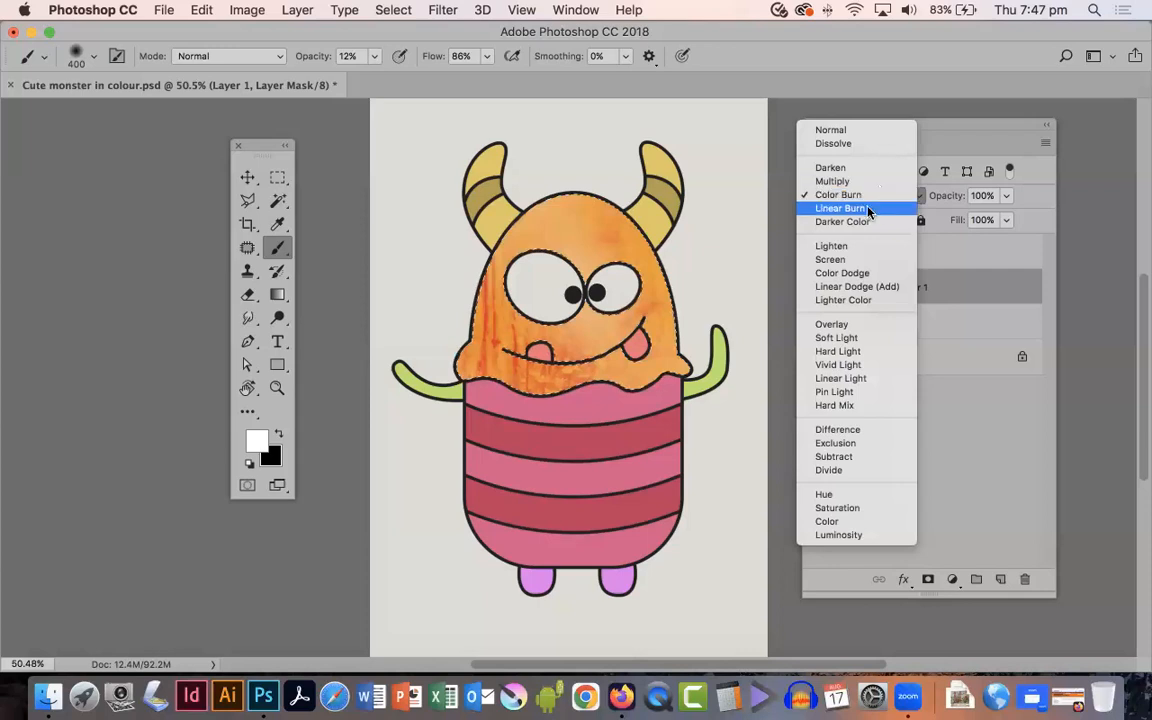
left_click(868, 209)
left_click(868, 199)
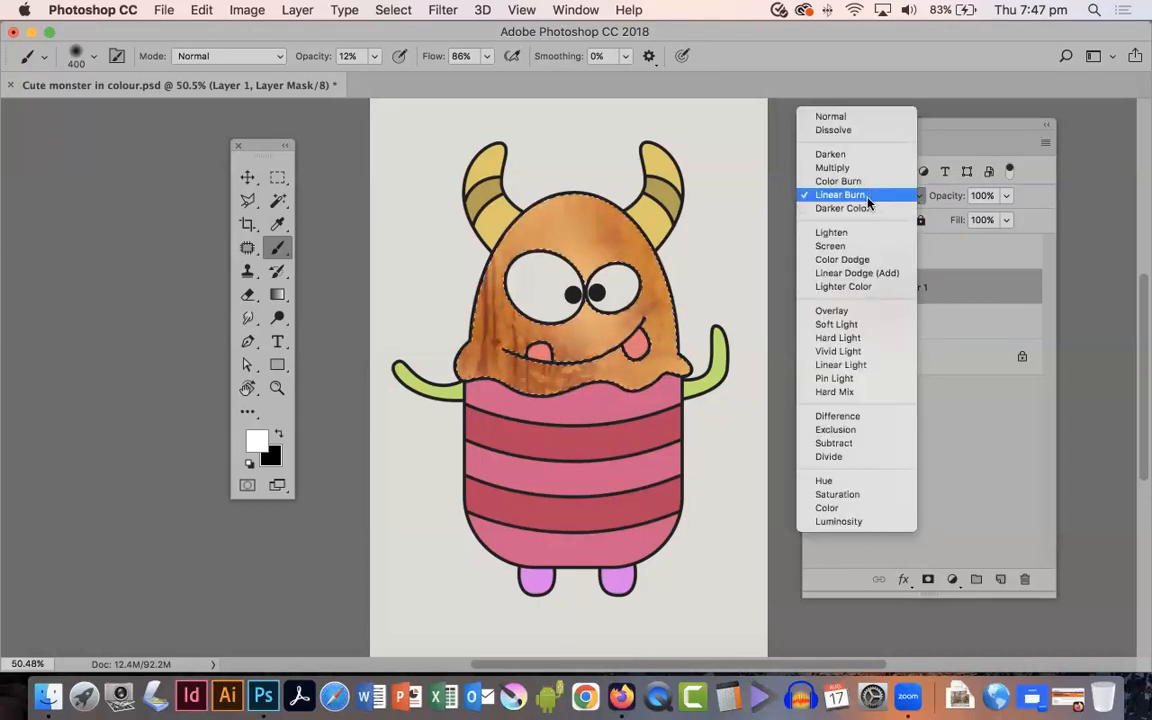
left_click(832, 311)
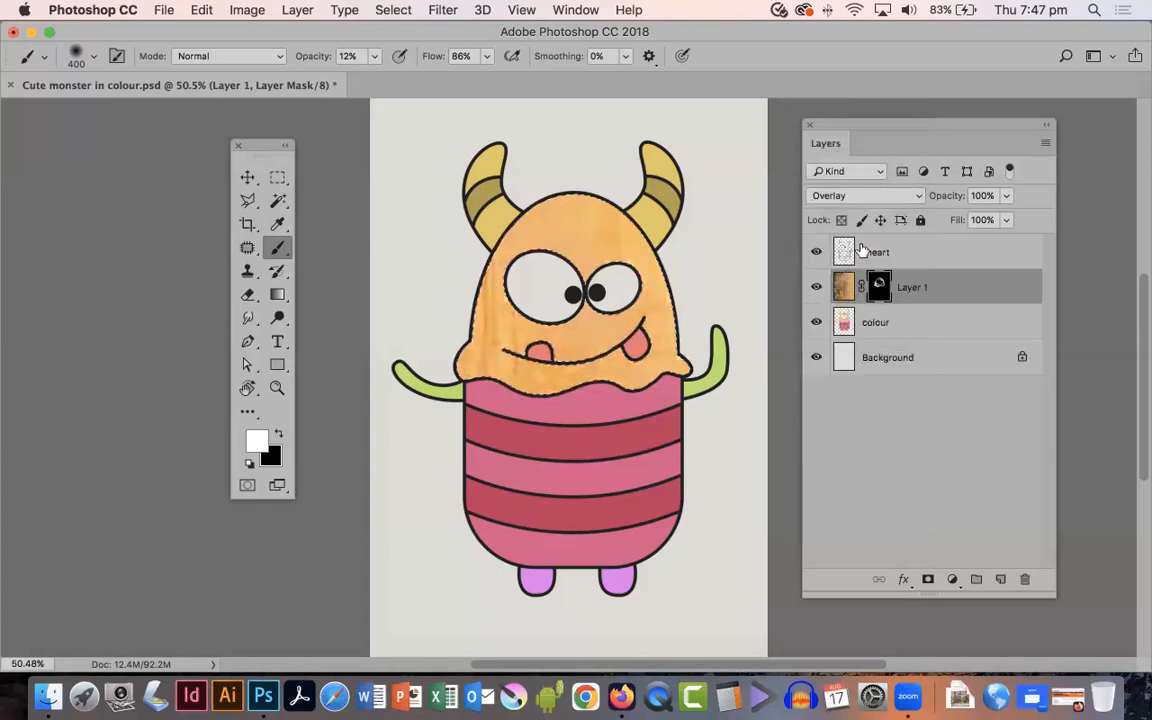
left_click(866, 196)
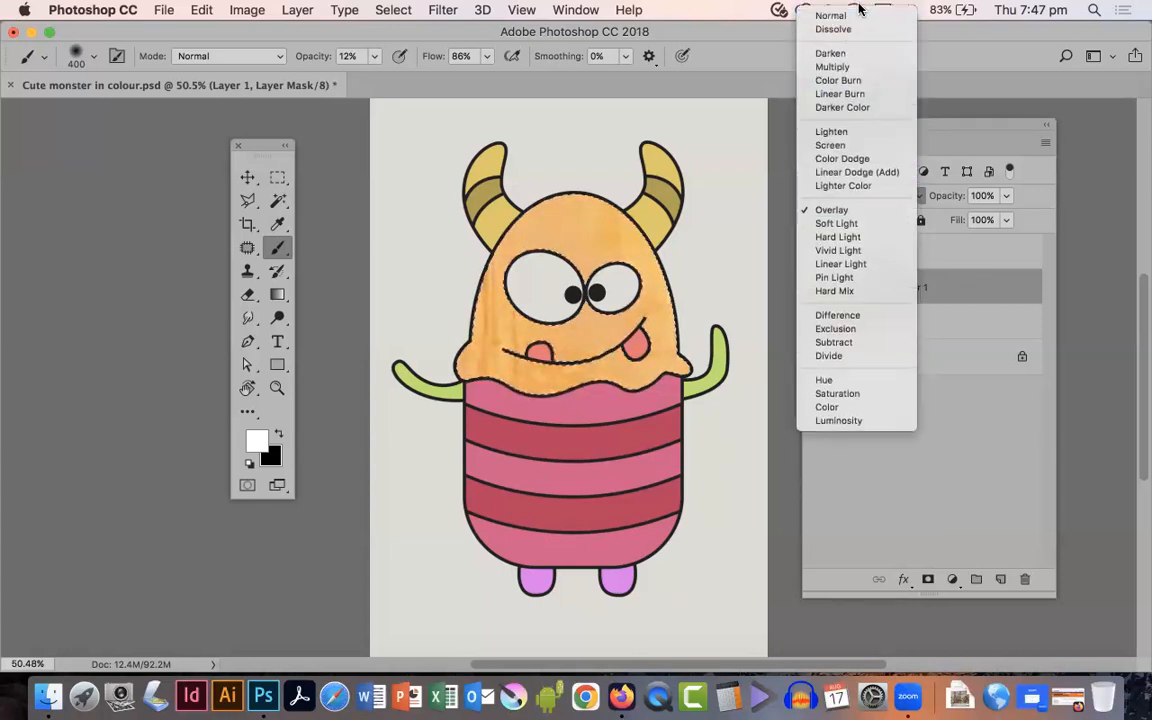
left_click(850, 17)
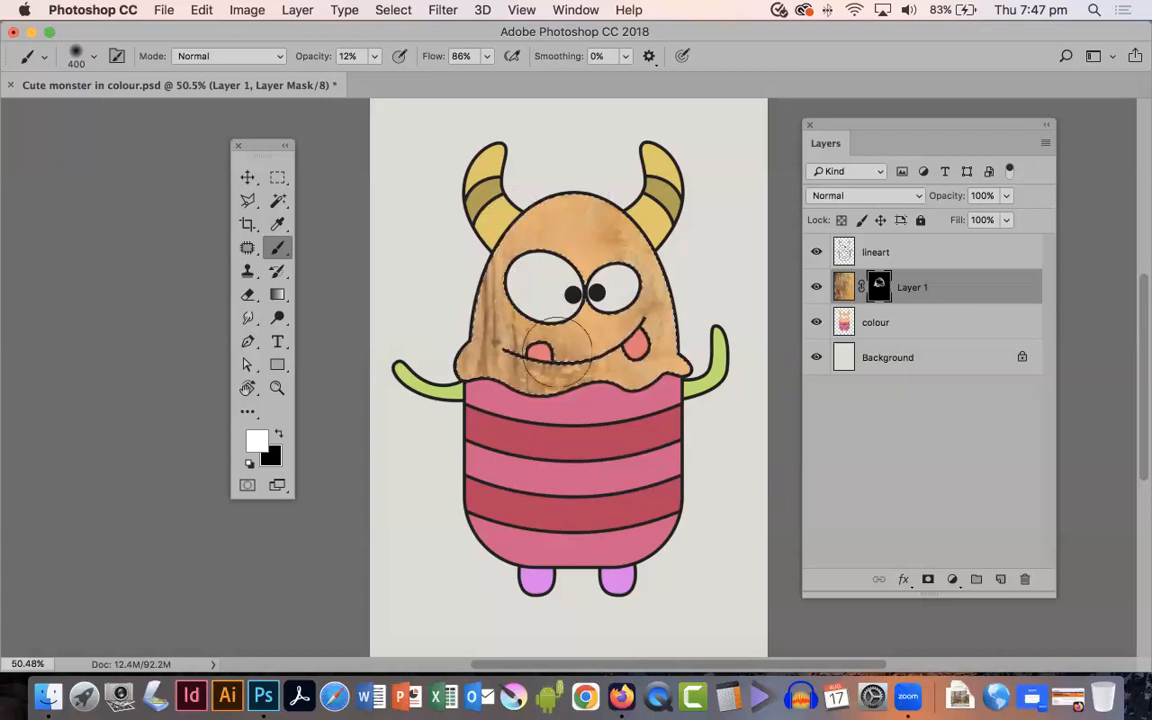
Delete the masked texture layer, Layer 1.
left_click(959, 287)
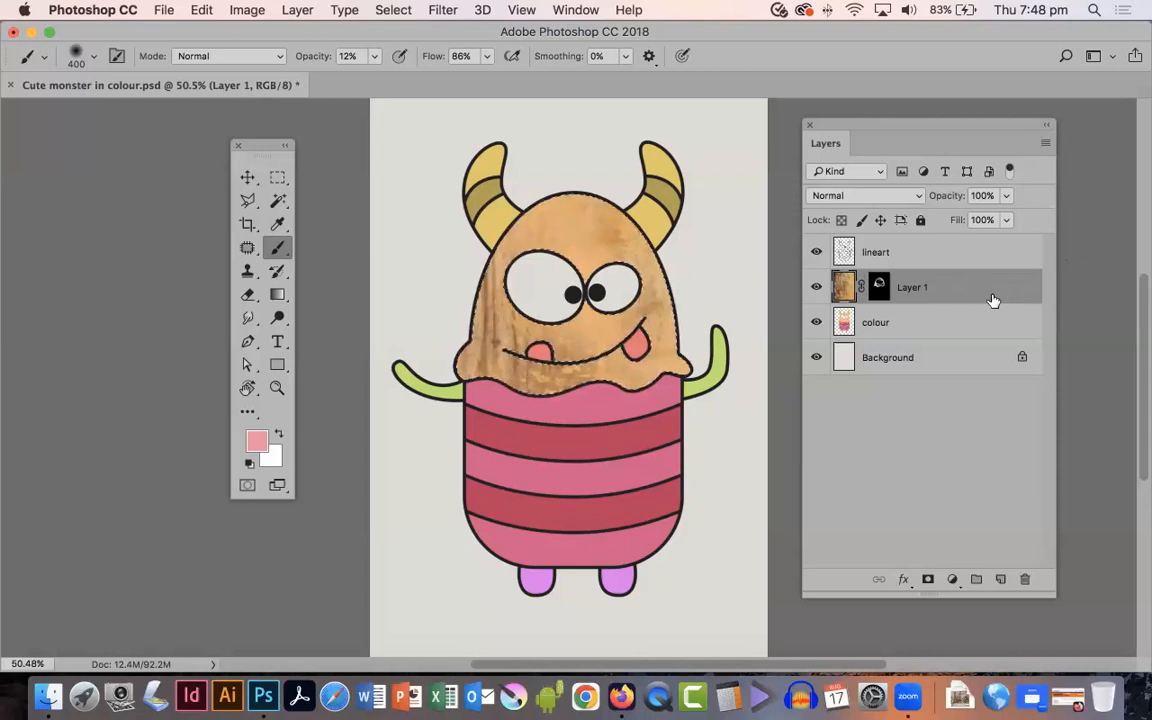
left_click(1024, 579)
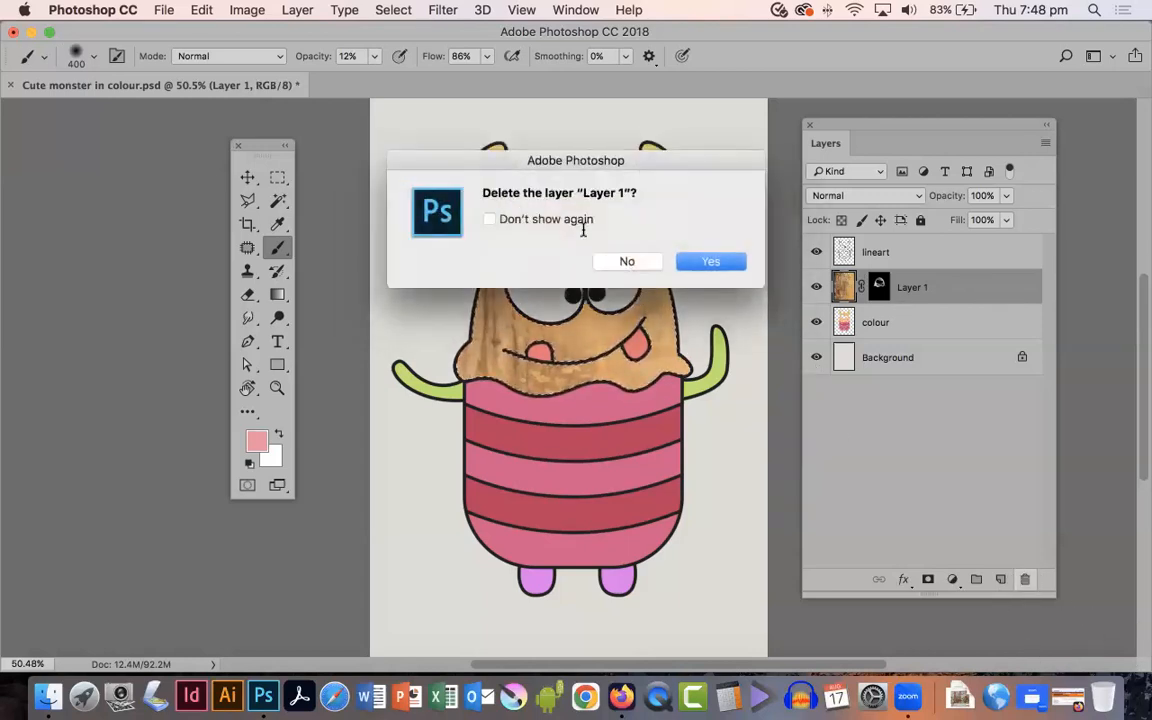
left_click(697, 263)
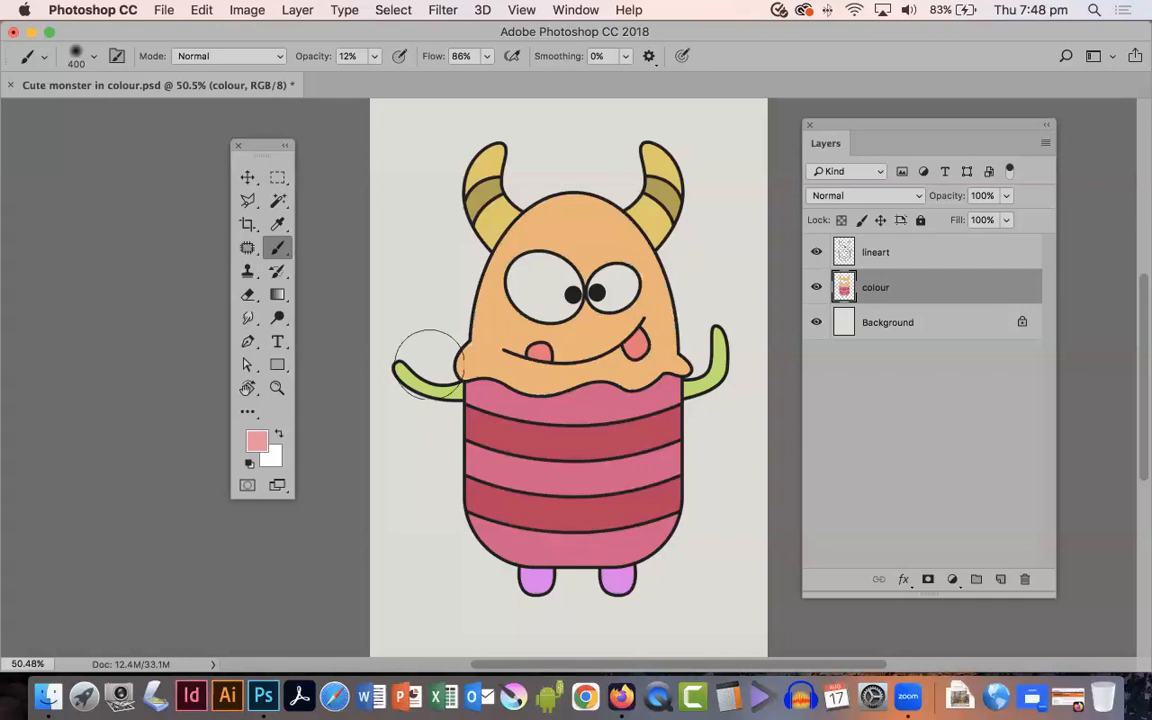
Select the monster's two dark red body stripes on the colour layer with the Magic Wand.
left_click(279, 202)
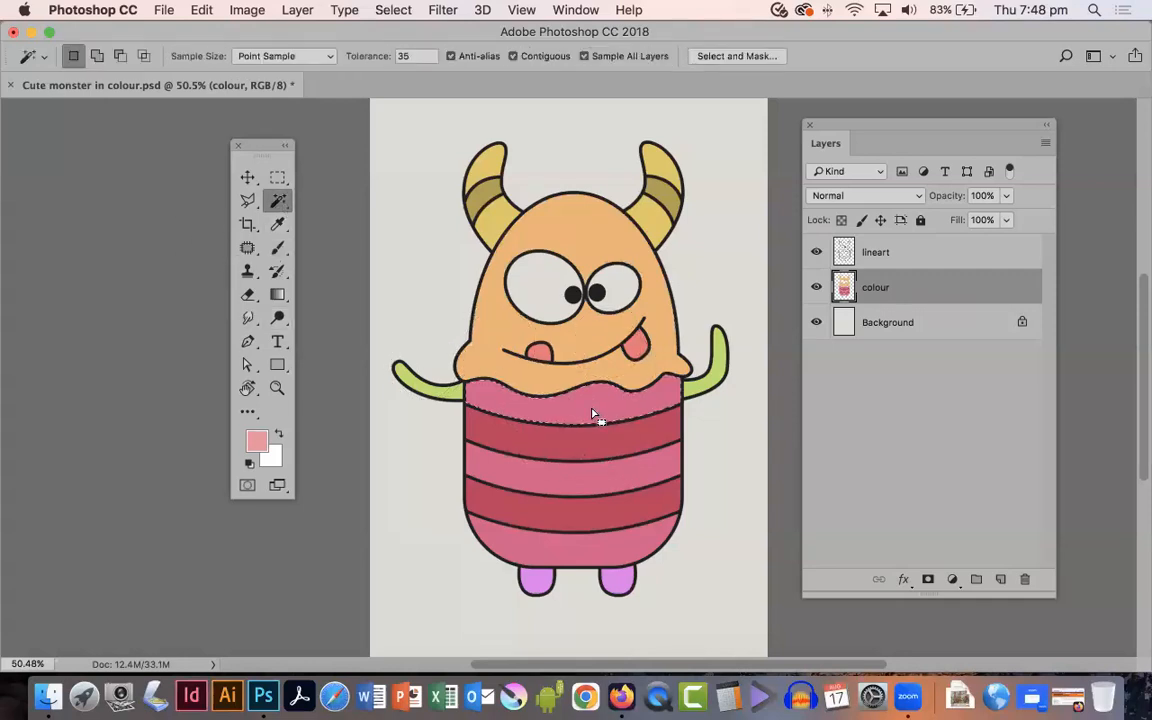
left_click(581, 442, "shift")
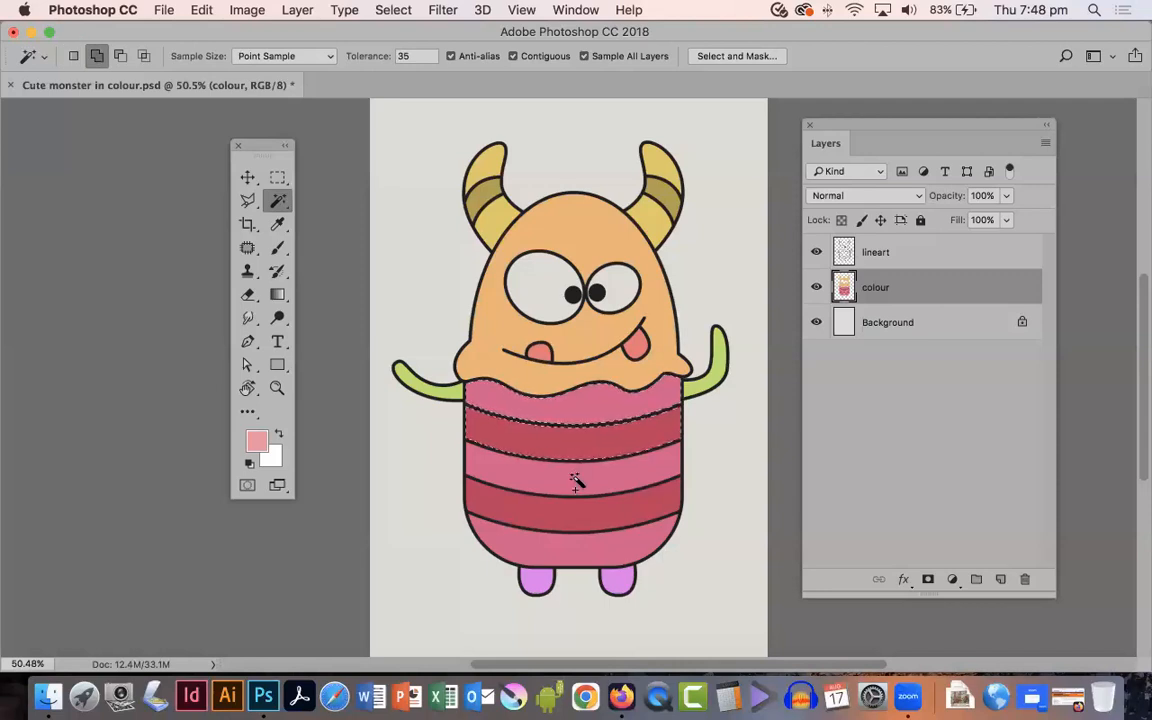
left_click(578, 522, "shift")
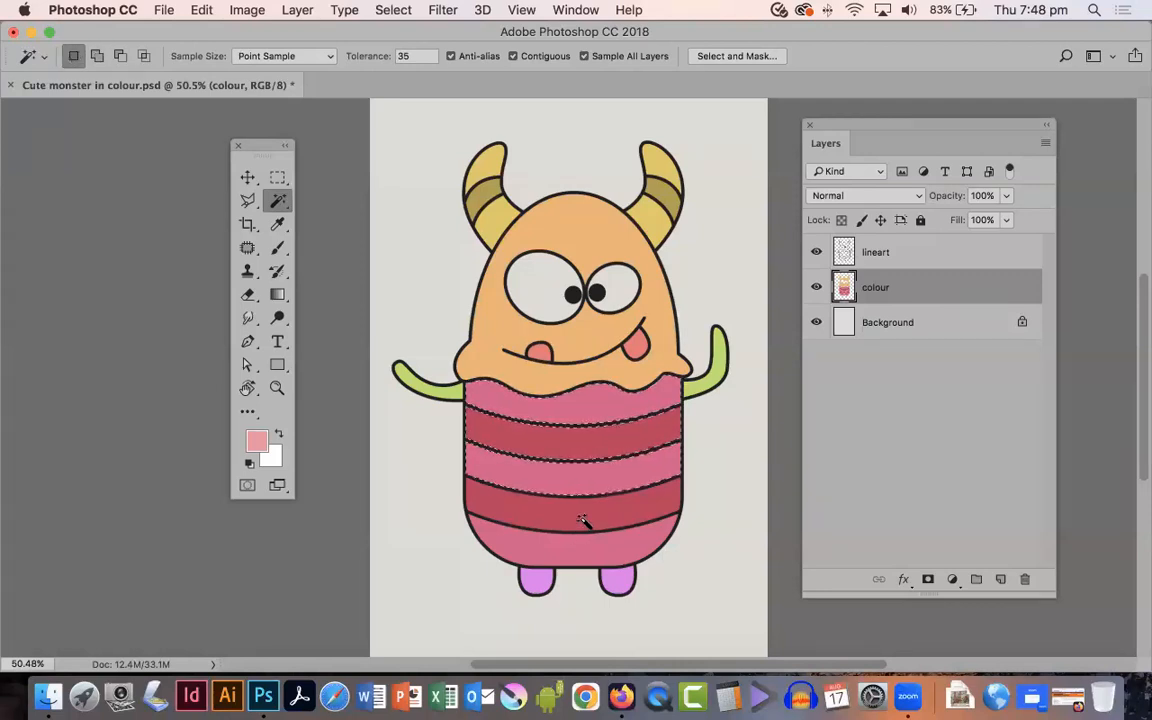
key("shift")
left_click(594, 452, "shift")
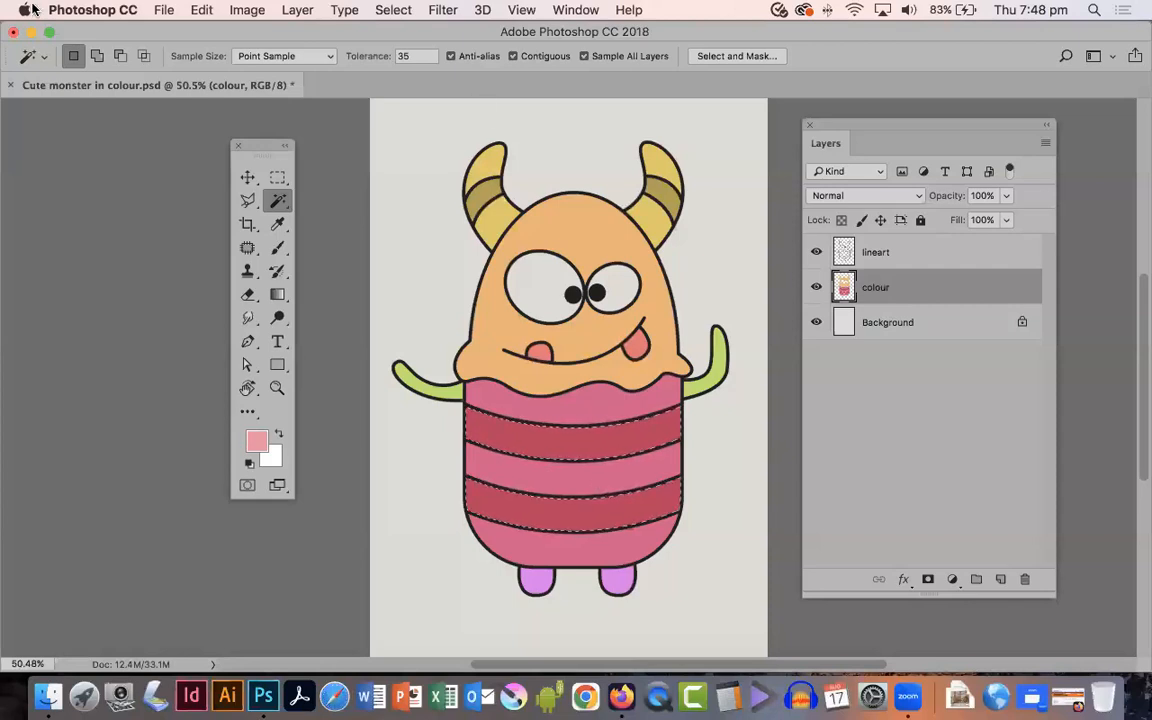
Paste the copied texture into the selected dark red stripes using Paste Into.
left_click(201, 9)
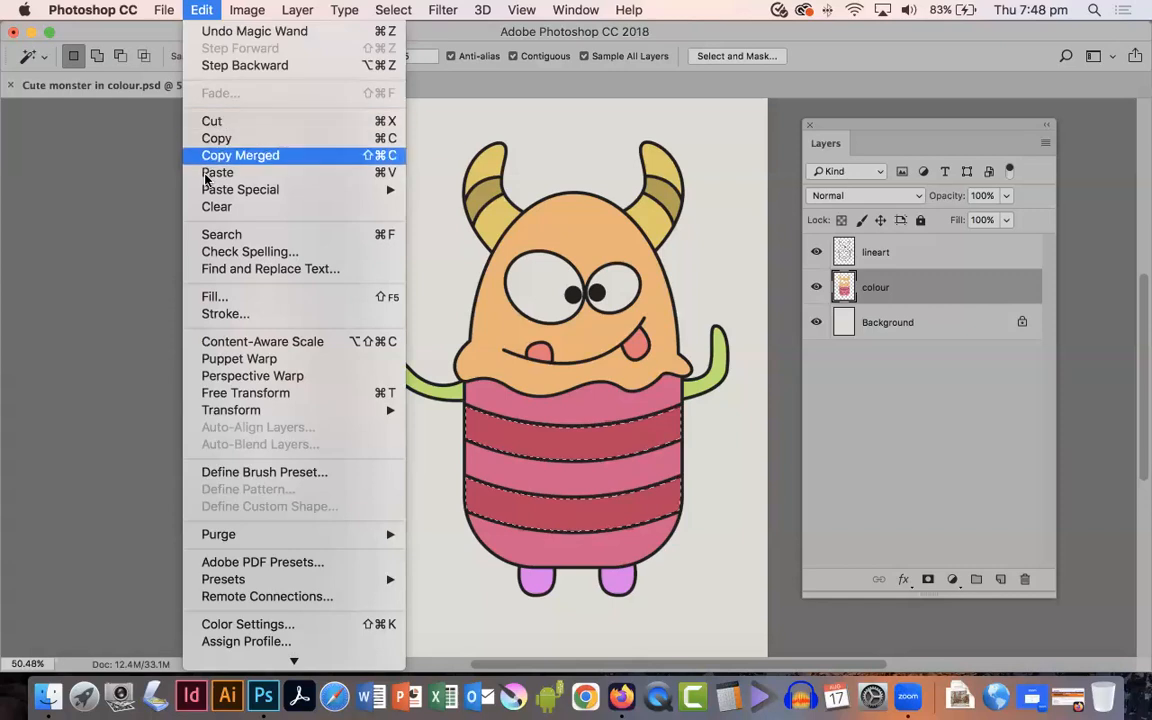
mouse_move(212, 193)
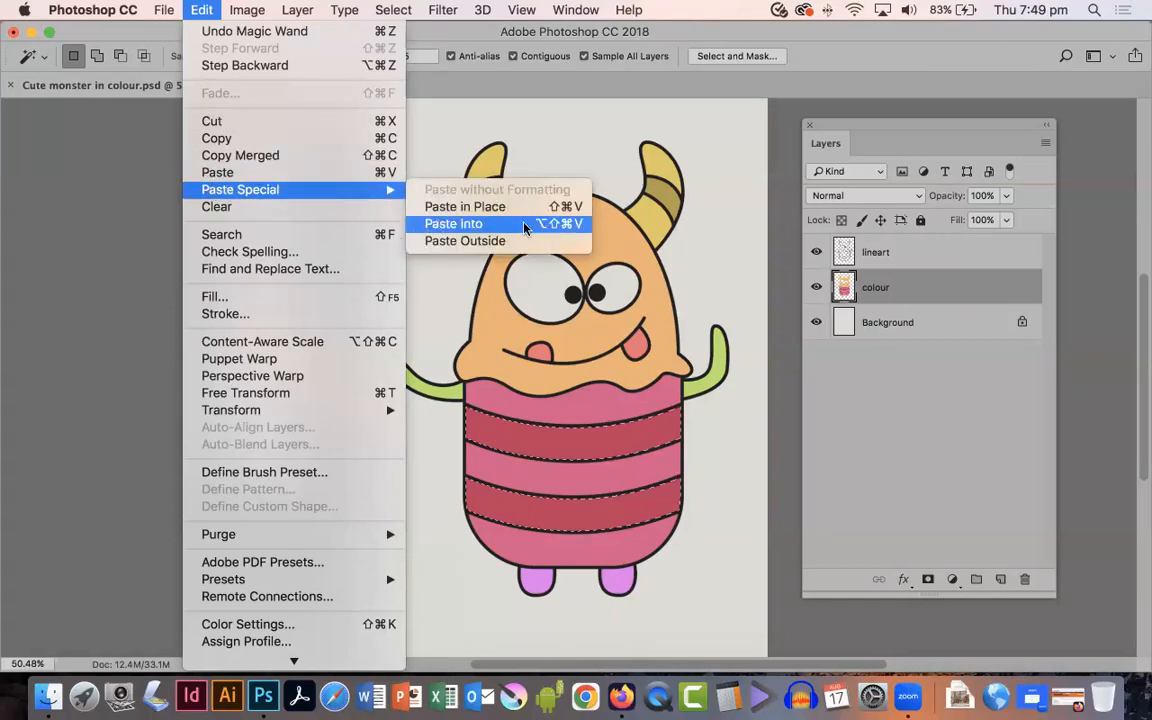
left_click(452, 224)
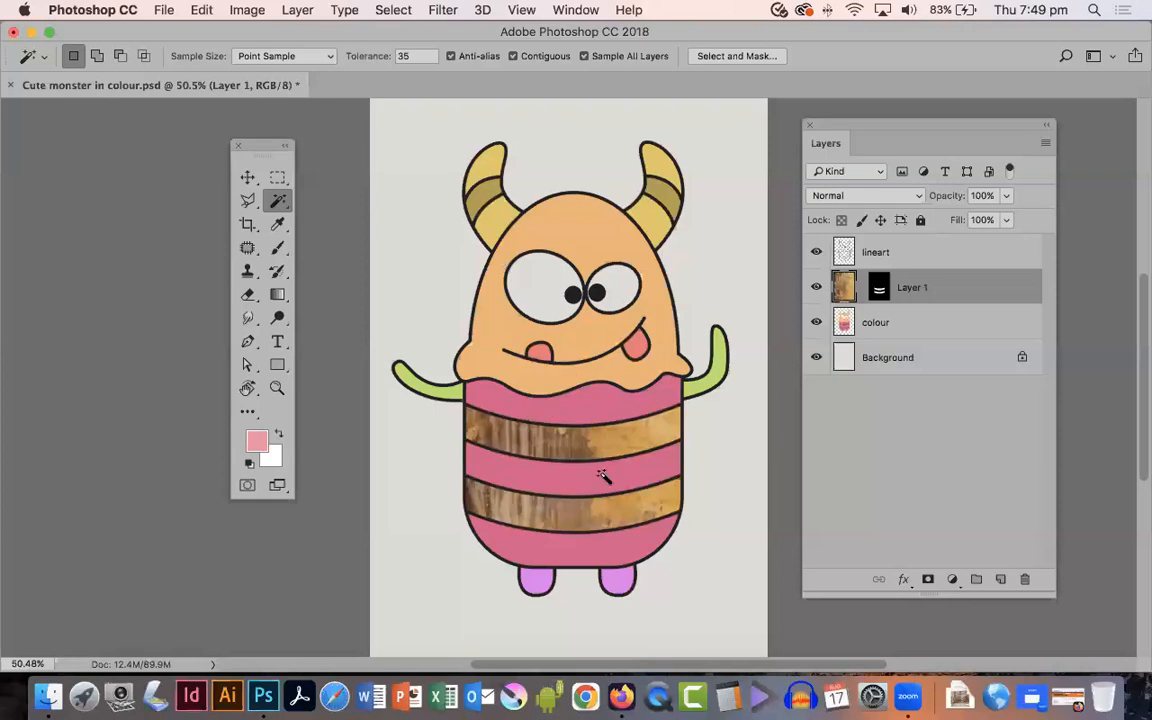
Try the Color Burn and Linear Burn blend modes on the stripe texture, and set it back to Normal.
left_click(919, 196)
left_click(875, 262)
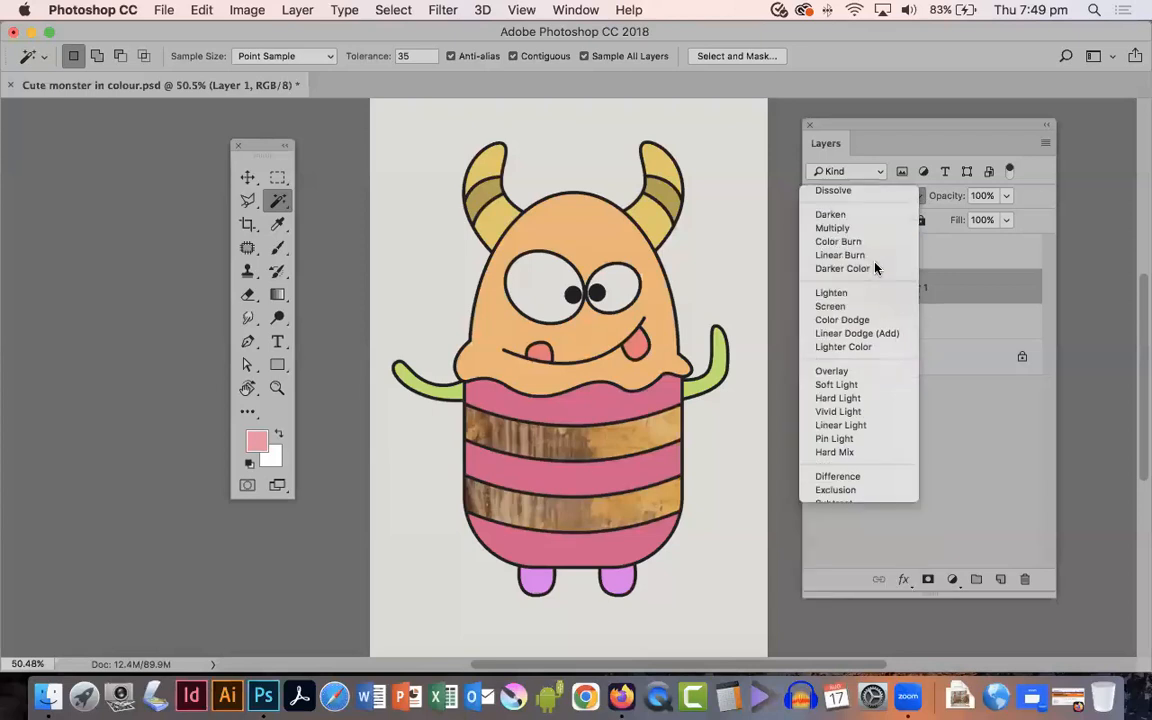
left_click(894, 196)
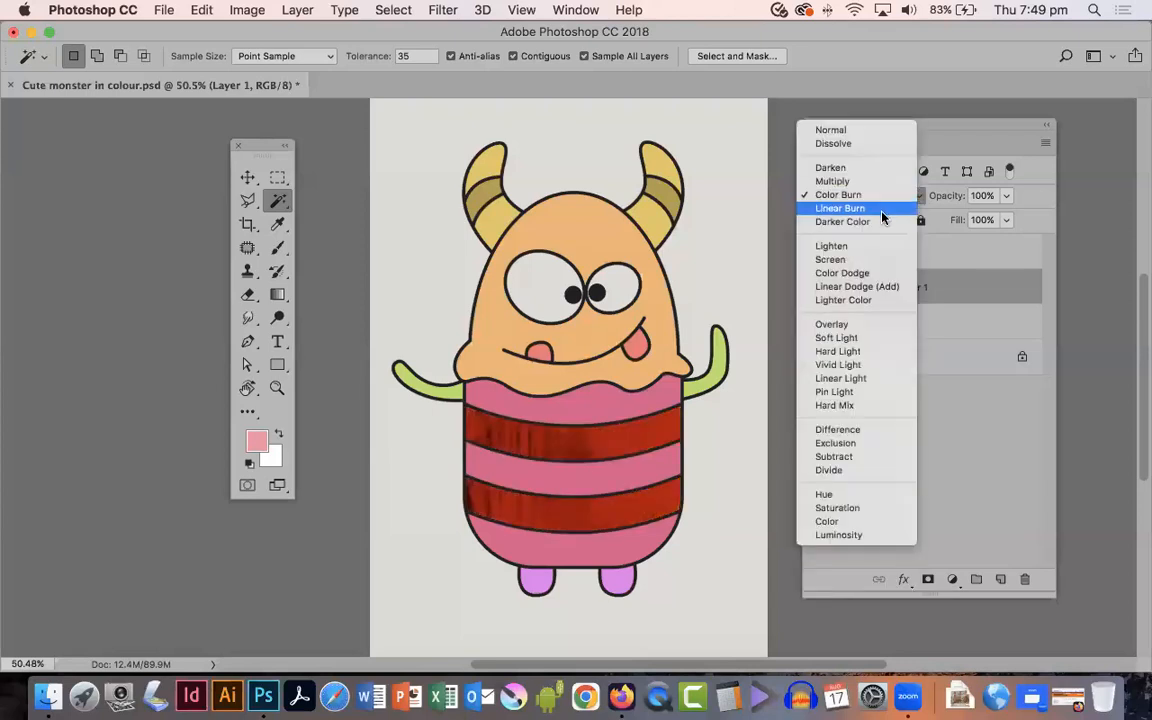
left_click(882, 208)
left_click(880, 196)
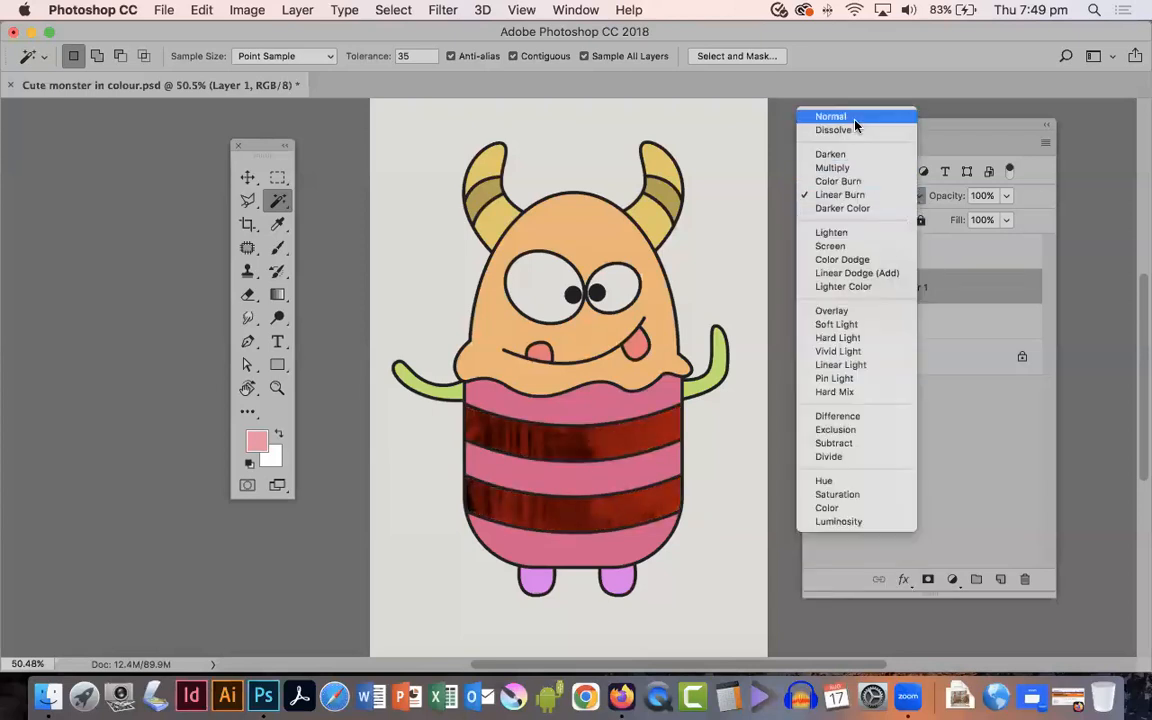
left_click(833, 116)
Lower the stripe texture layer's opacity to 43%.
left_click(1006, 196)
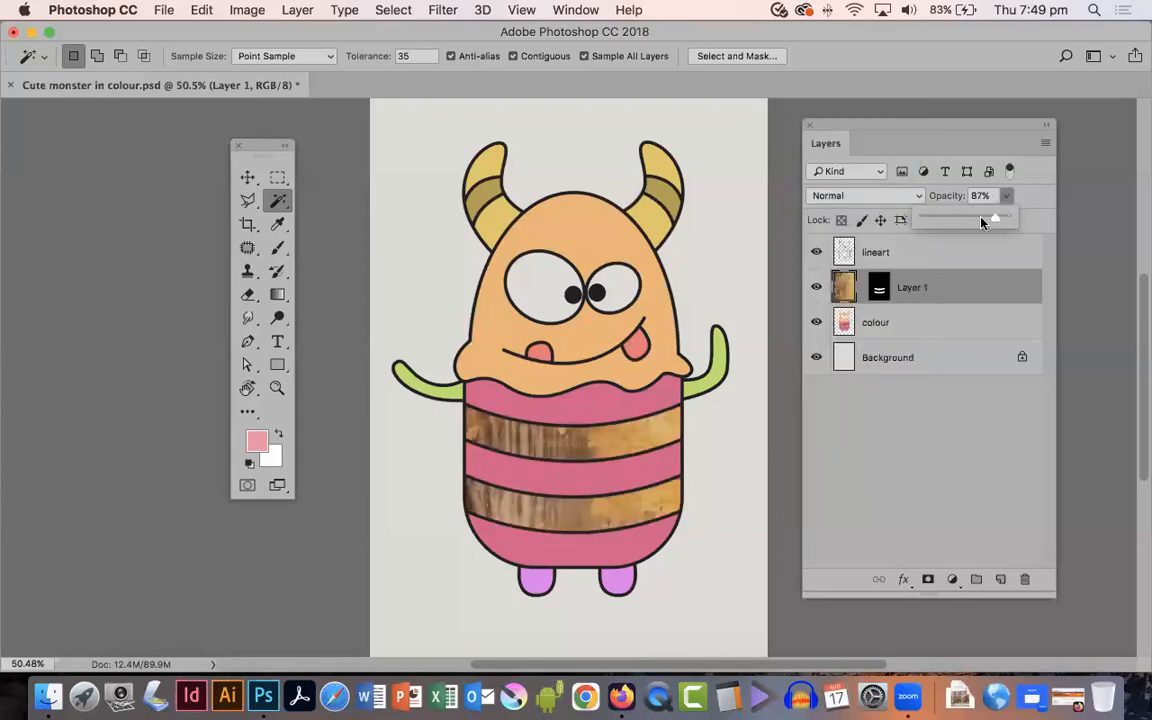
left_click(983, 218)
left_click_drag(970, 222, 960, 222)
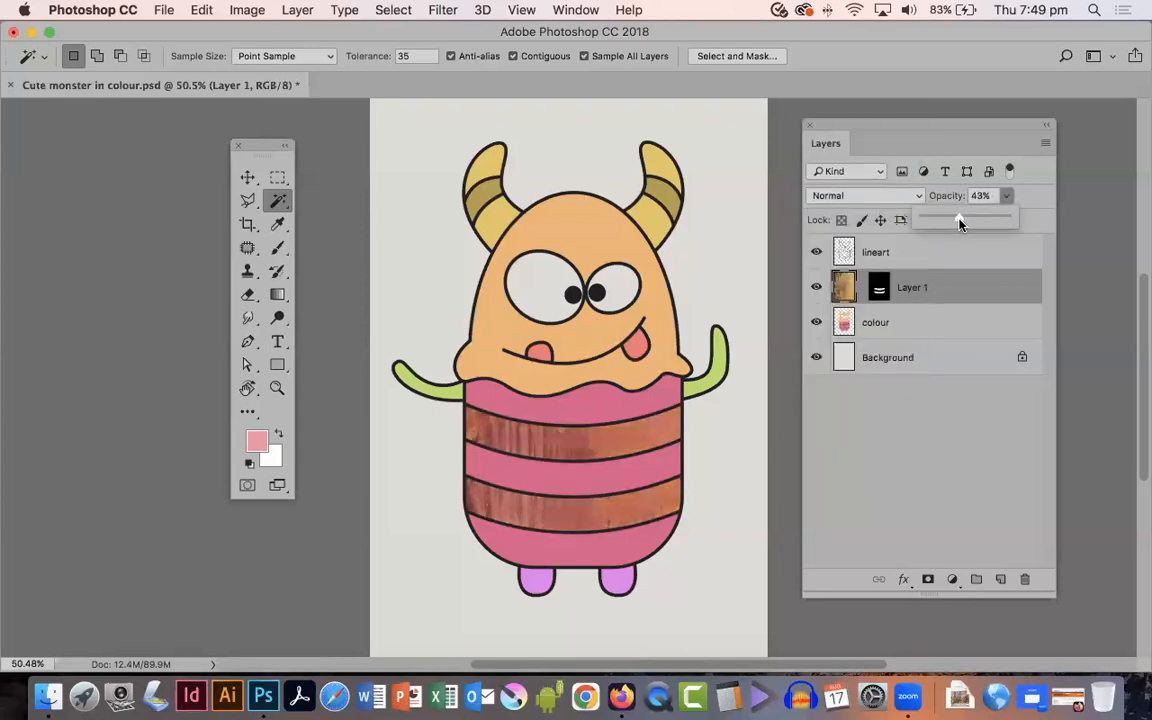